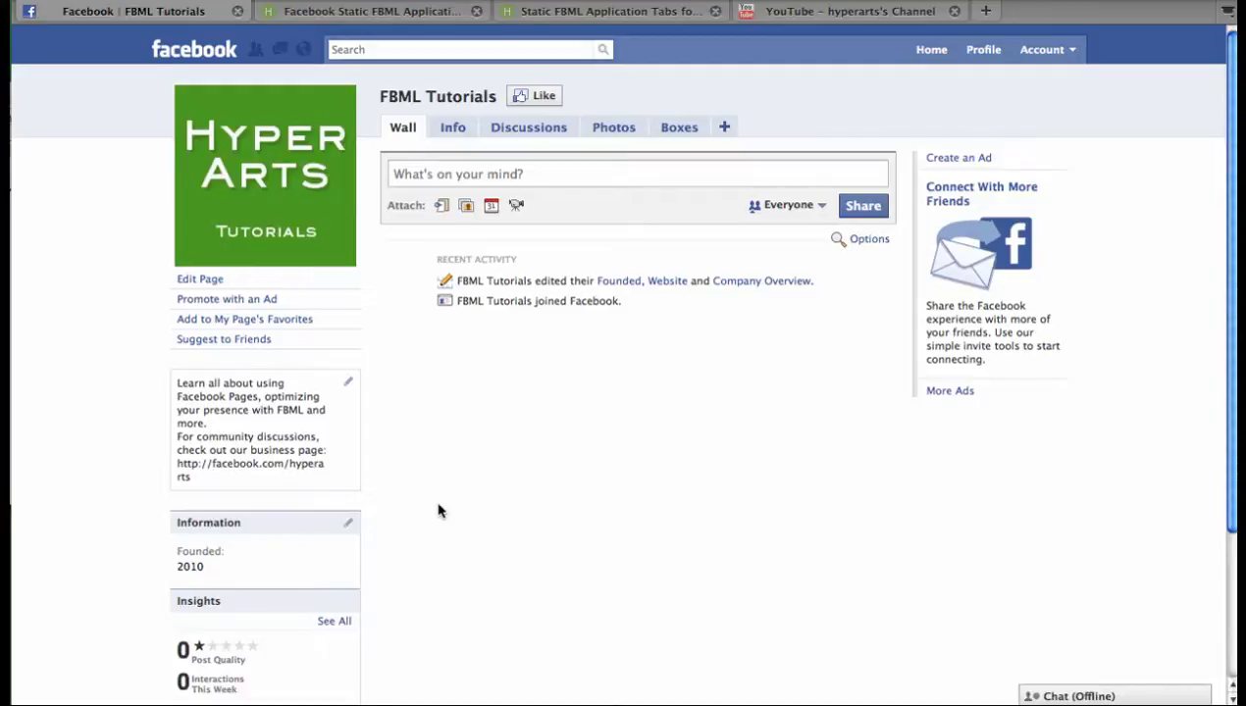
Step: Open the FBML Tutorials page for editing and look through its list of applications for Static FBML
click(201, 280)
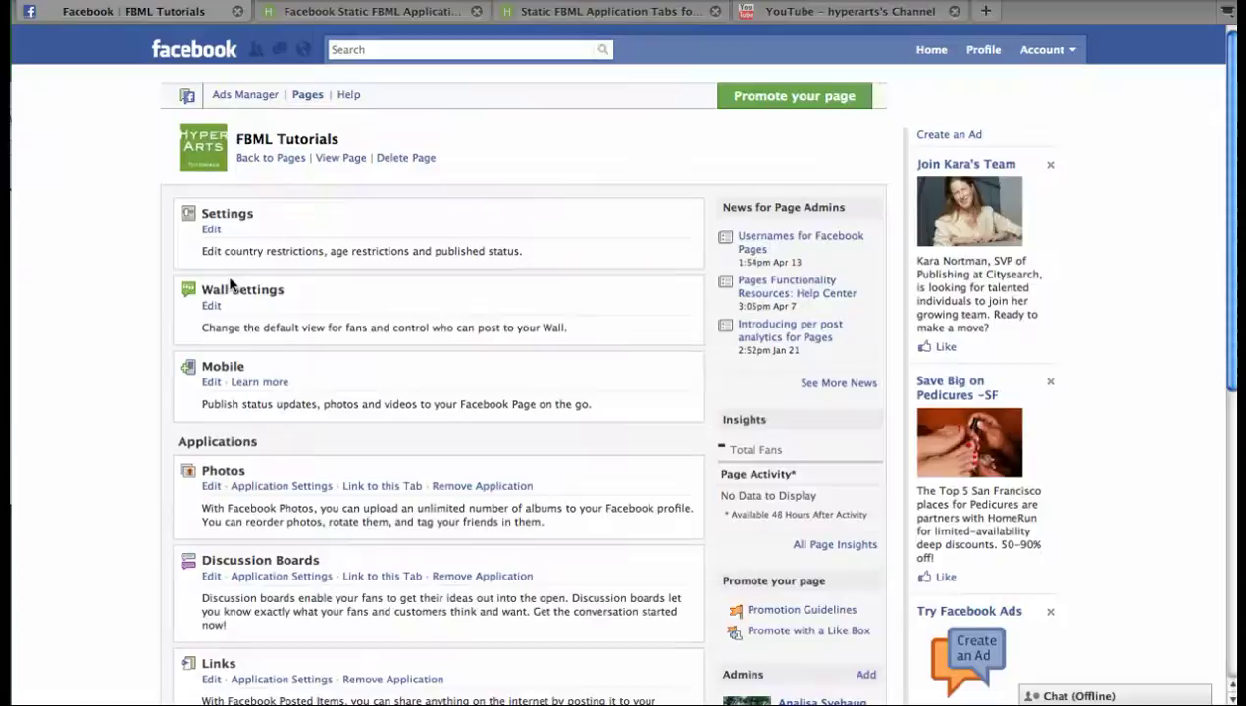
scroll(145, 373, down, 5)
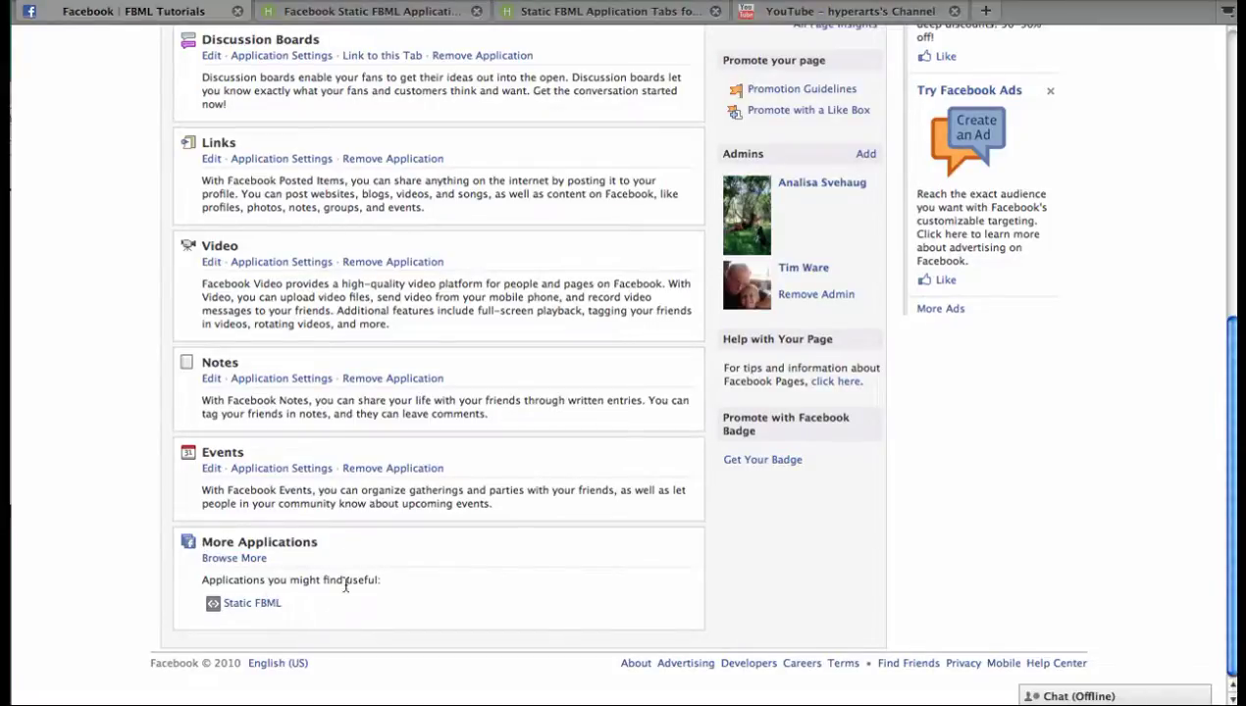
scroll(347, 583, up, 5)
scroll(348, 583, up, 1)
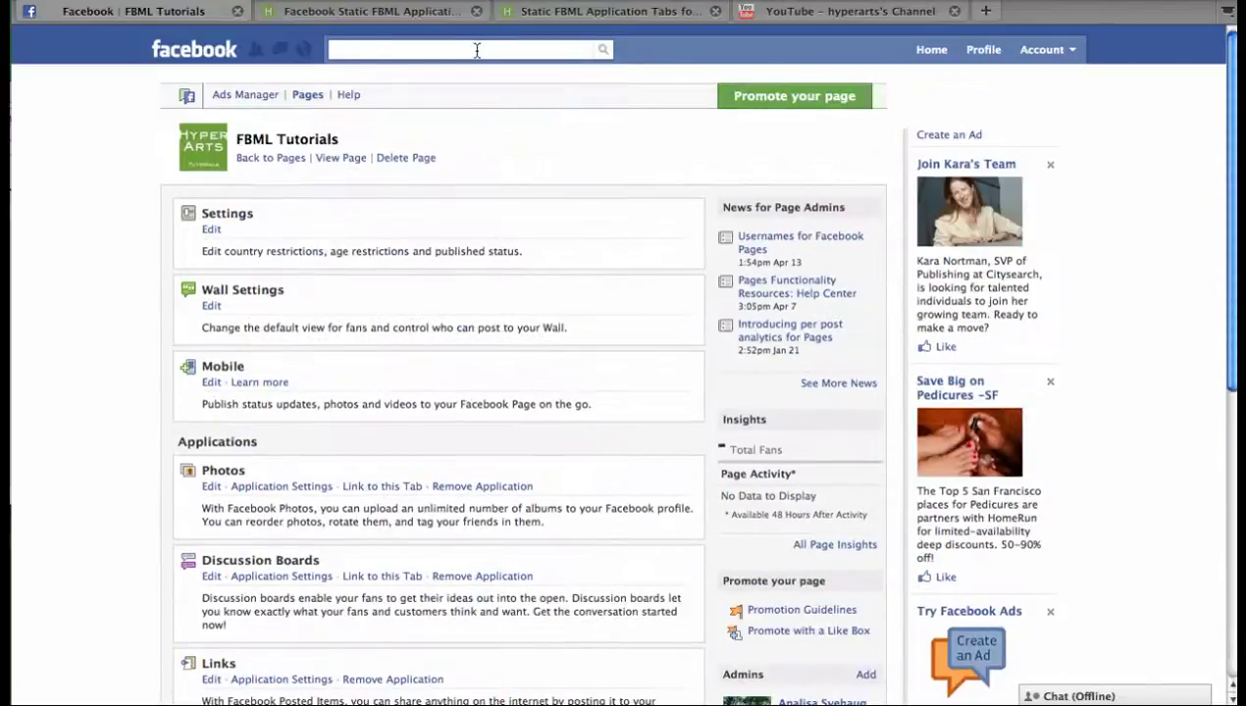
Step: Search for the Static FBML application and add it to the FBML Tutorials page
text(static)
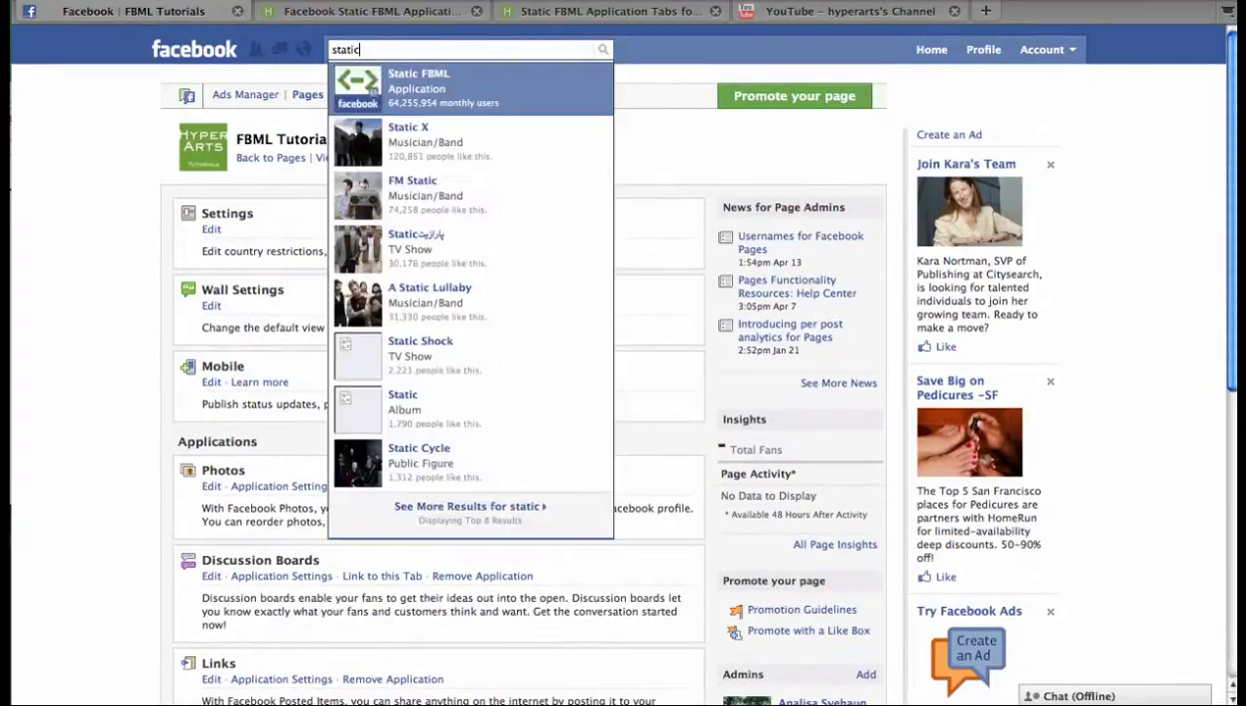
key(Return)
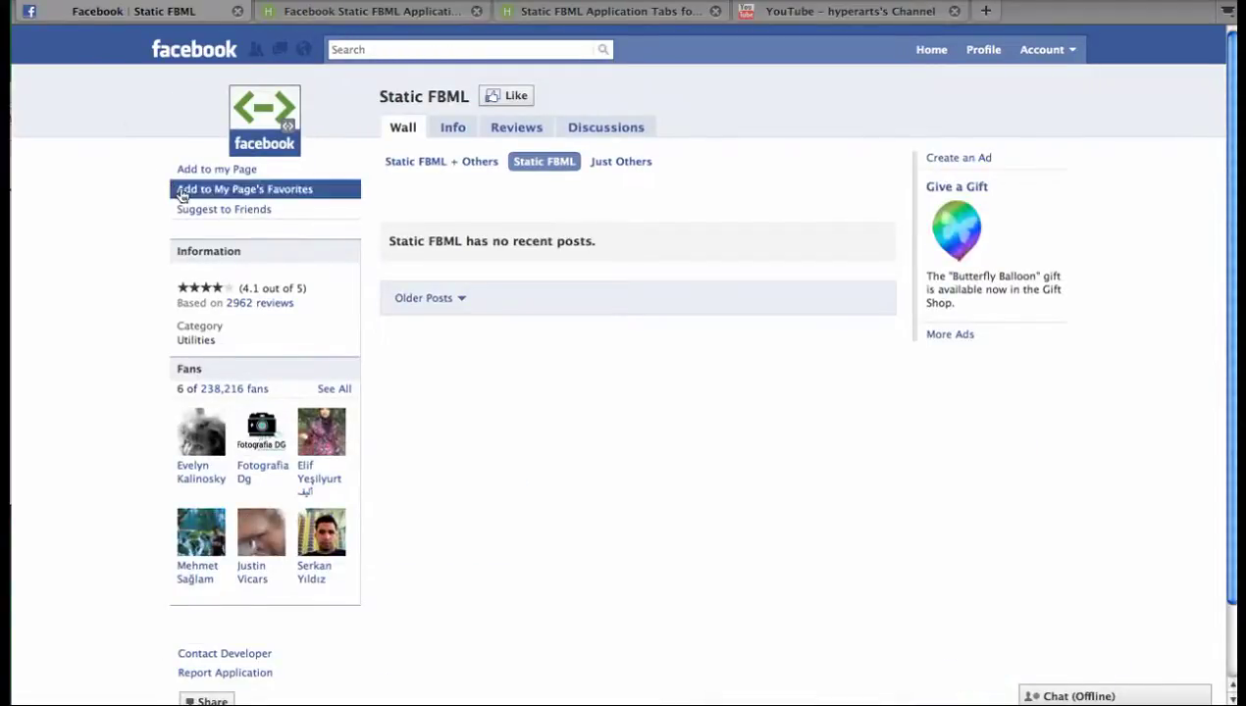
click(210, 174)
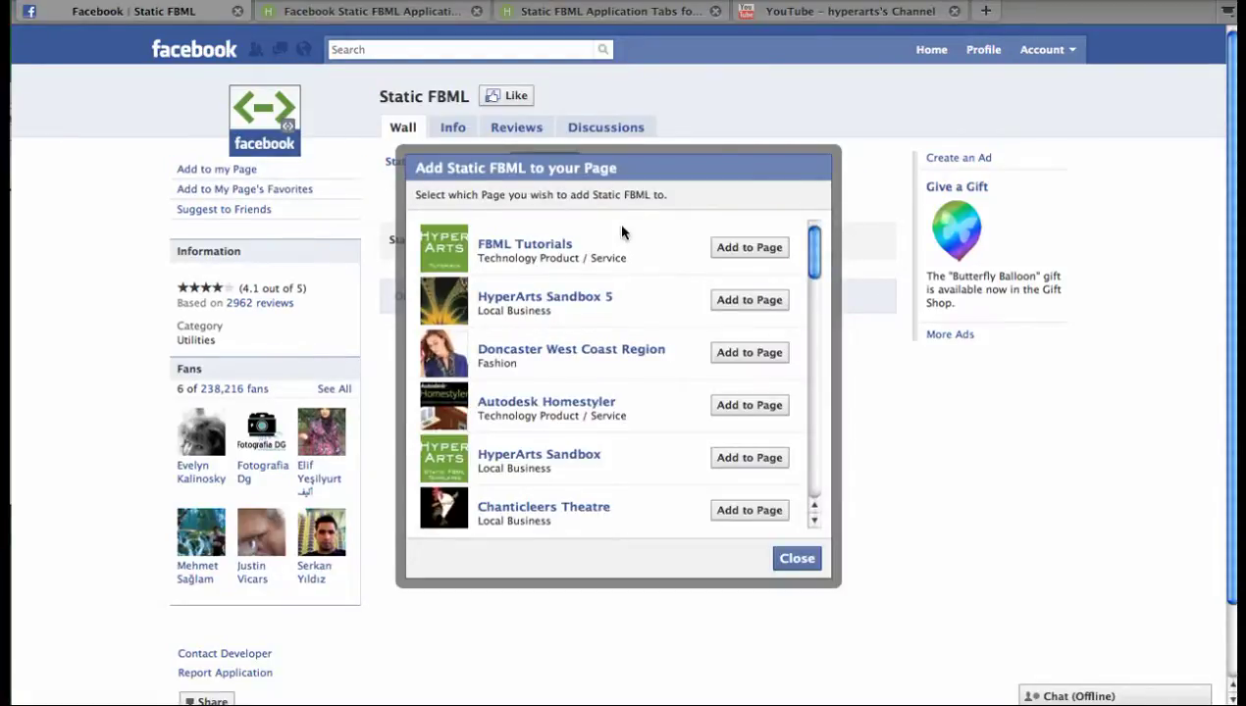
scroll(592, 233, down, 3)
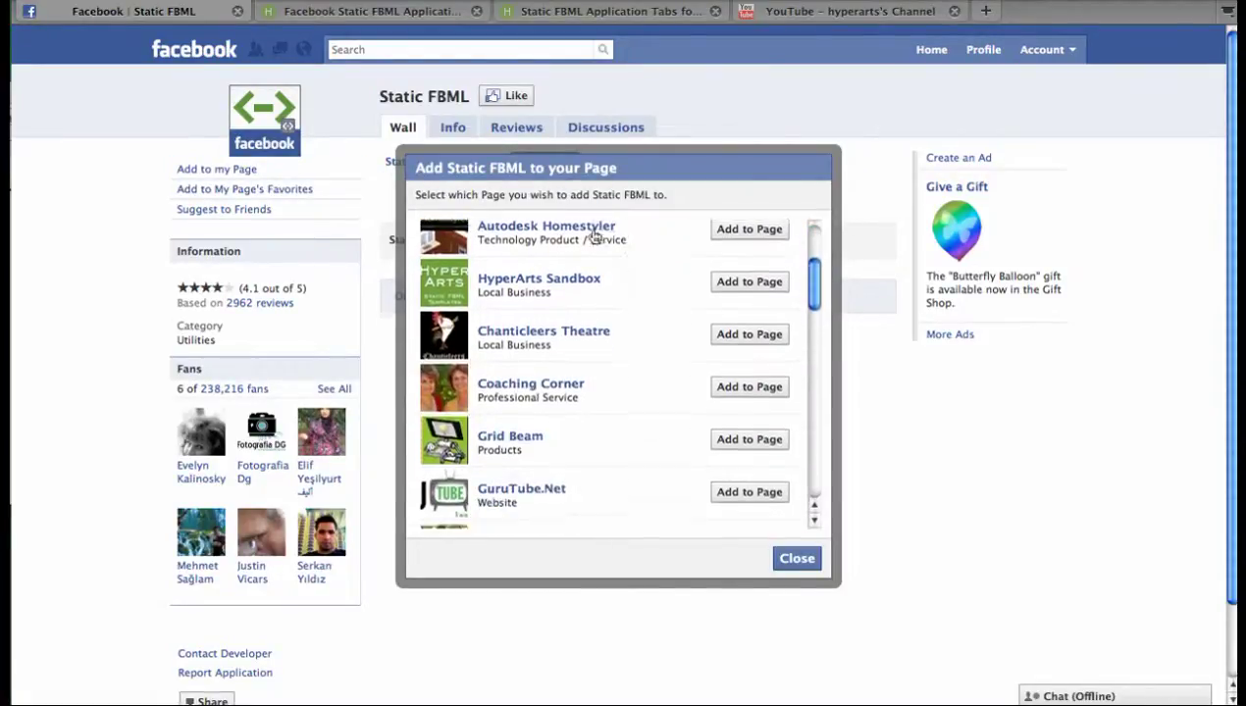
scroll(593, 235, up, 3)
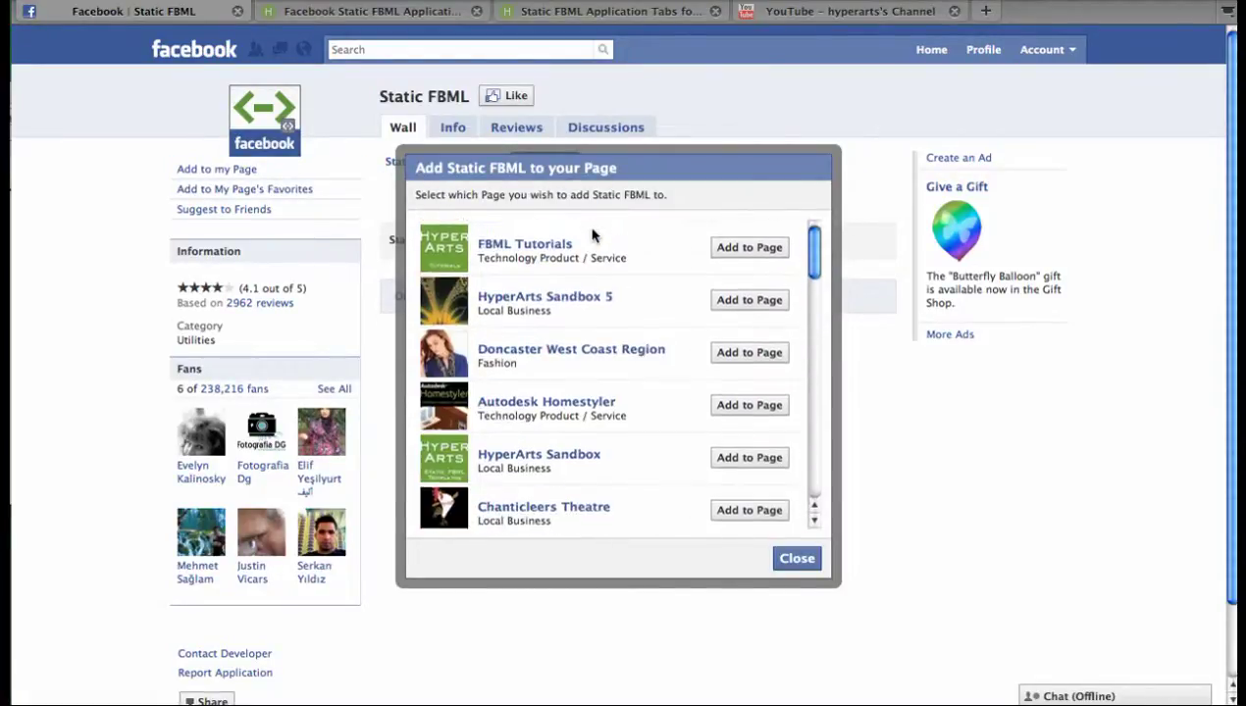
click(727, 251)
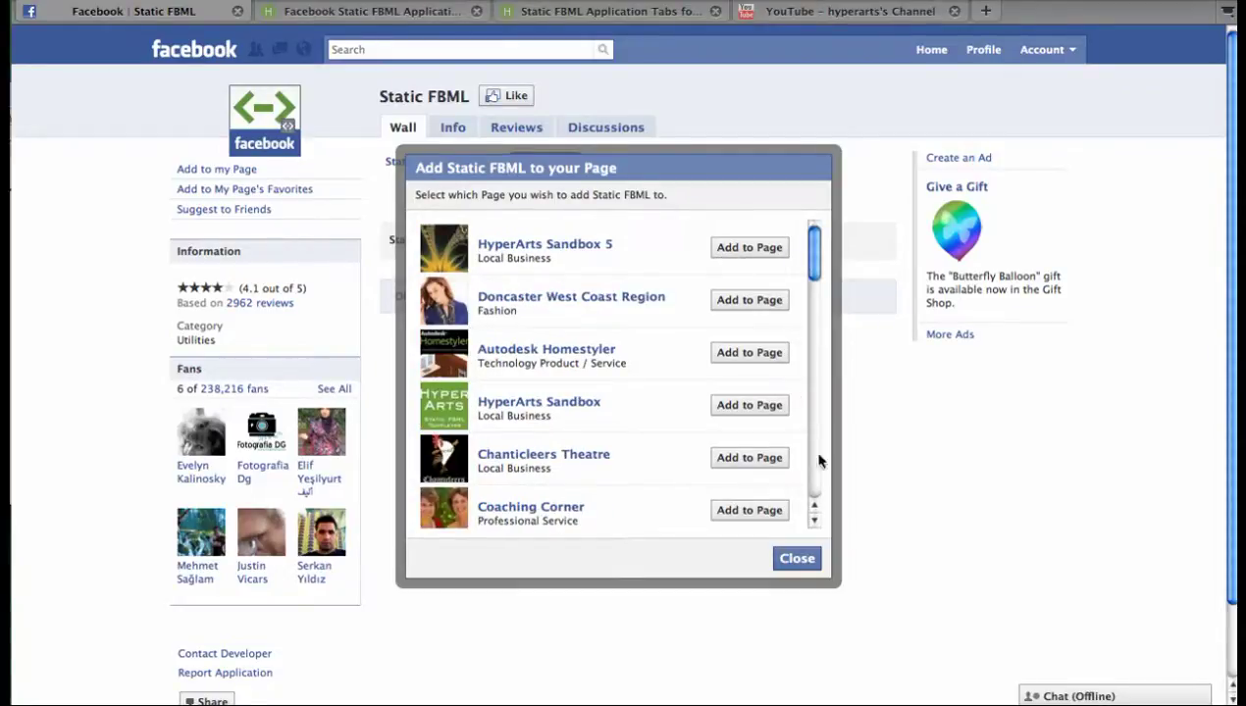
click(803, 562)
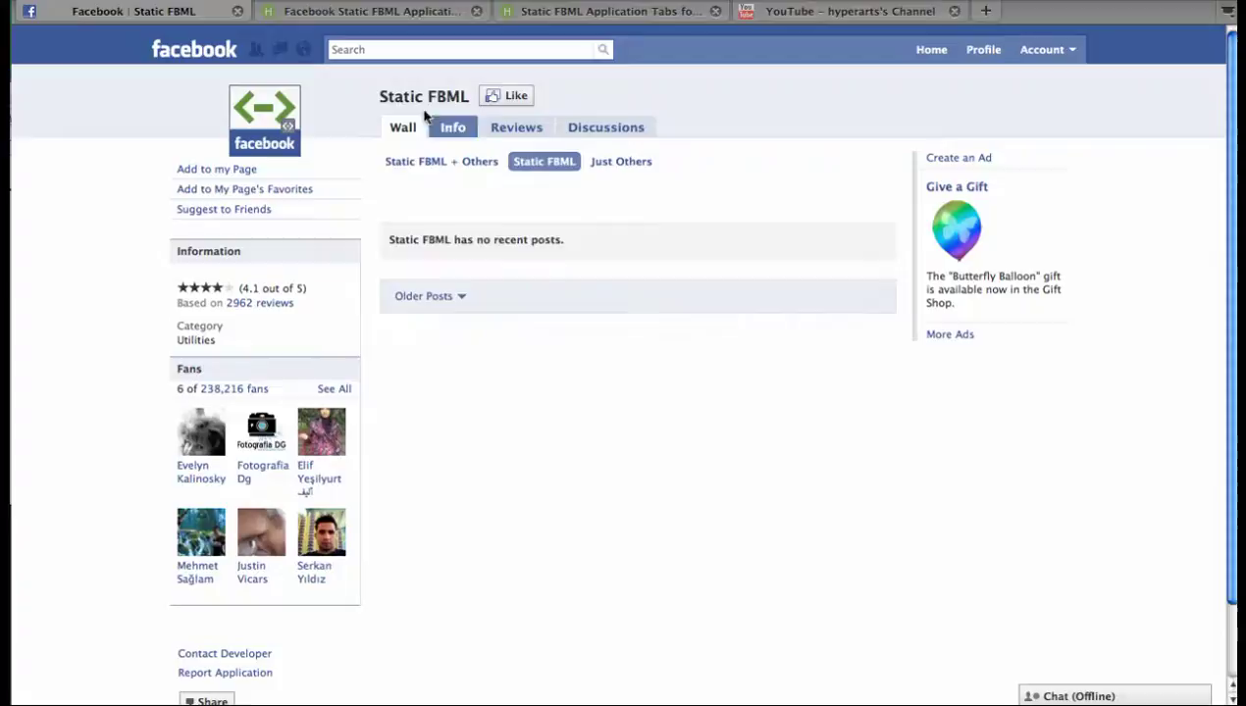
Step: Open the new FBML application of the FBML Tutorials page for editing and set its box title to "Welcome"
click(352, 53)
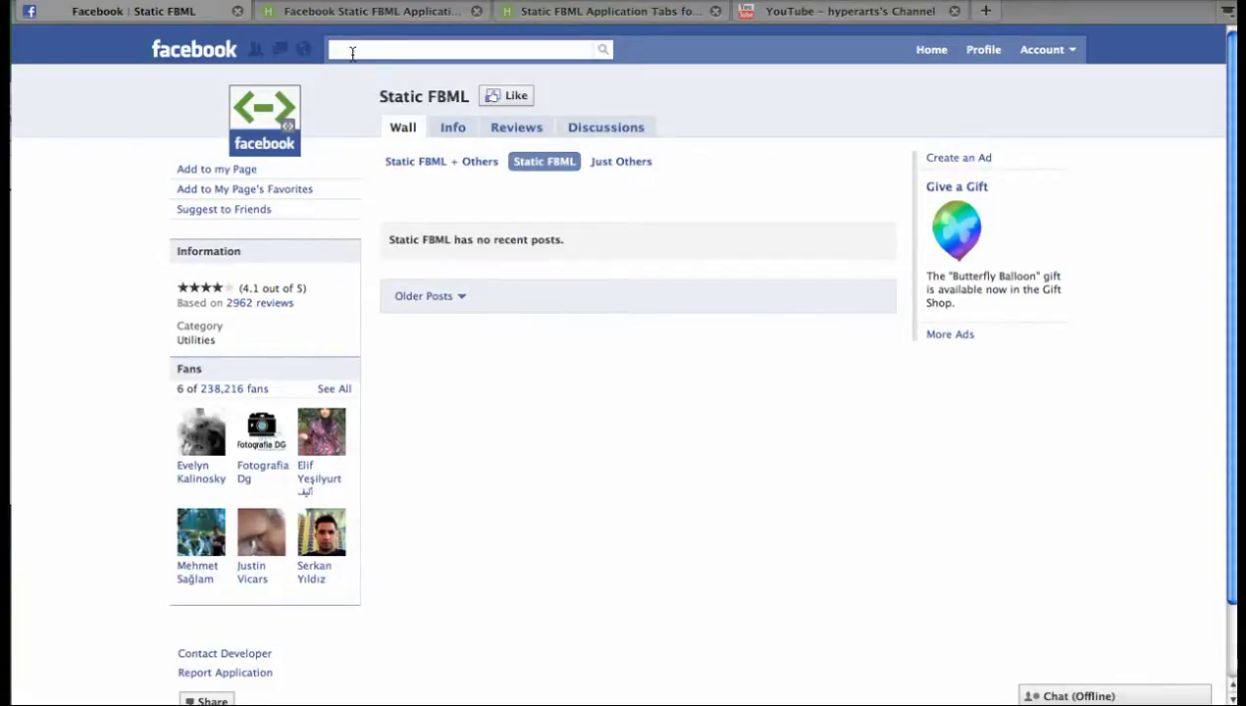
text(fbml)
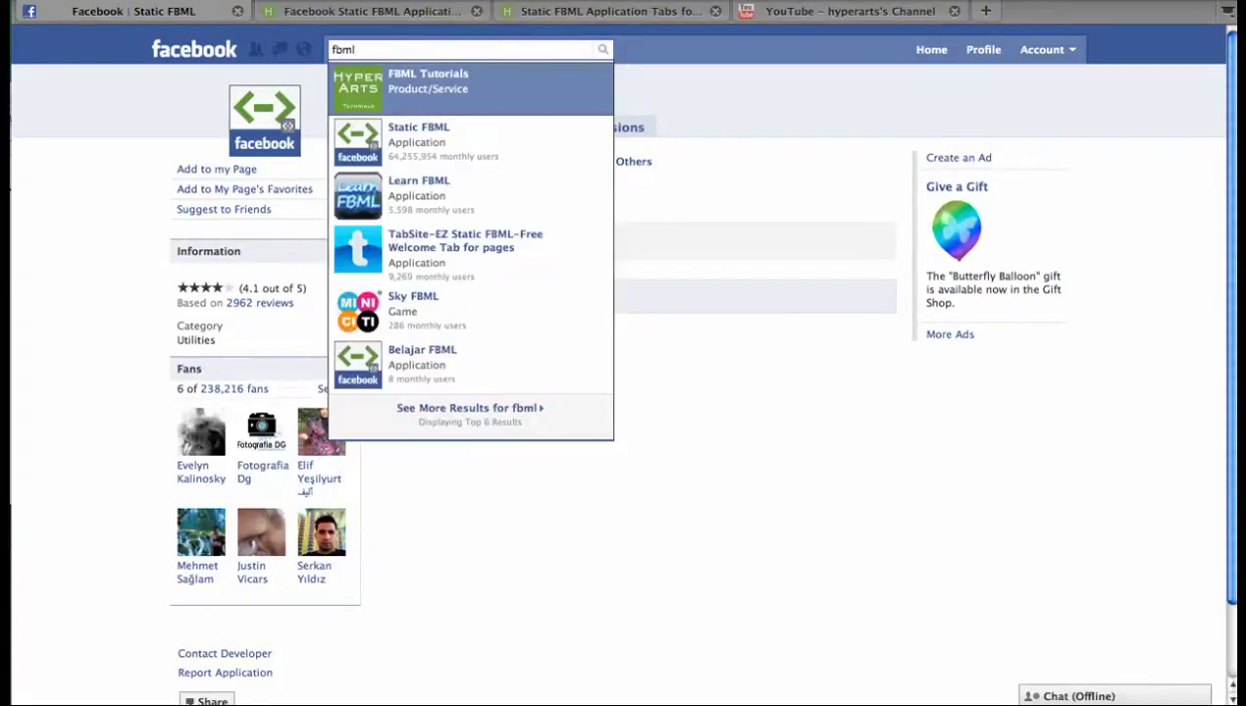
key(Return)
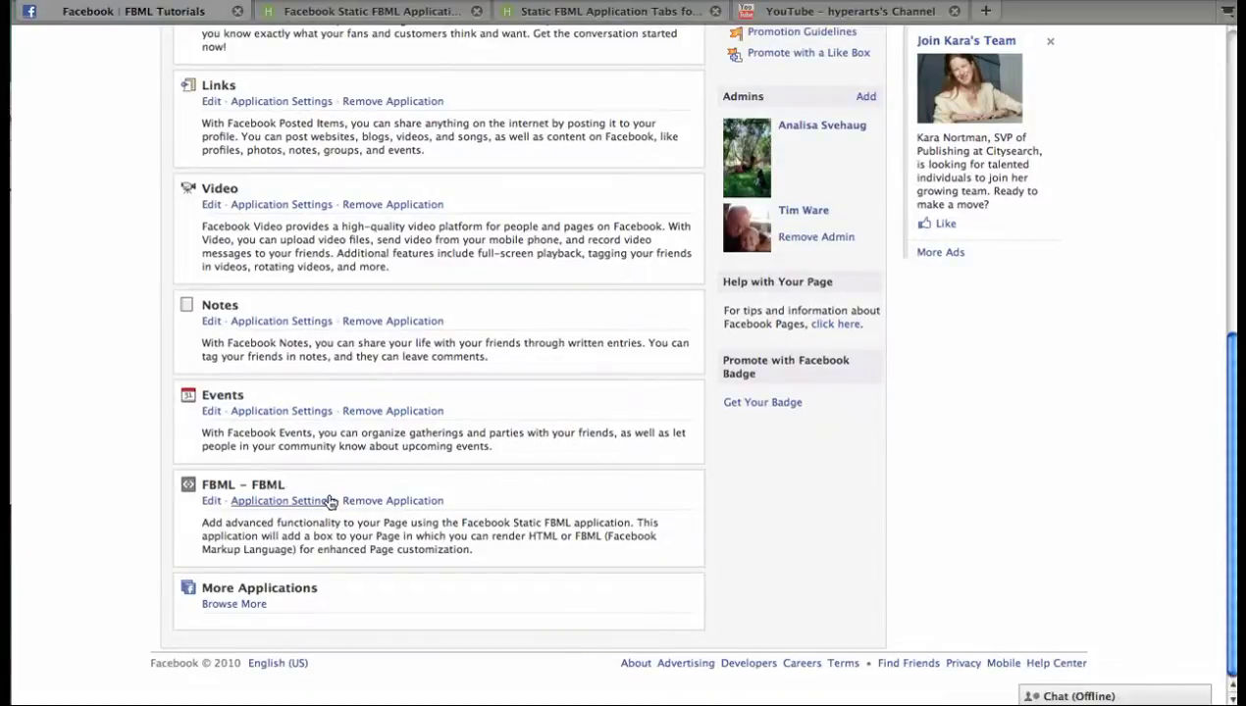
click(210, 502)
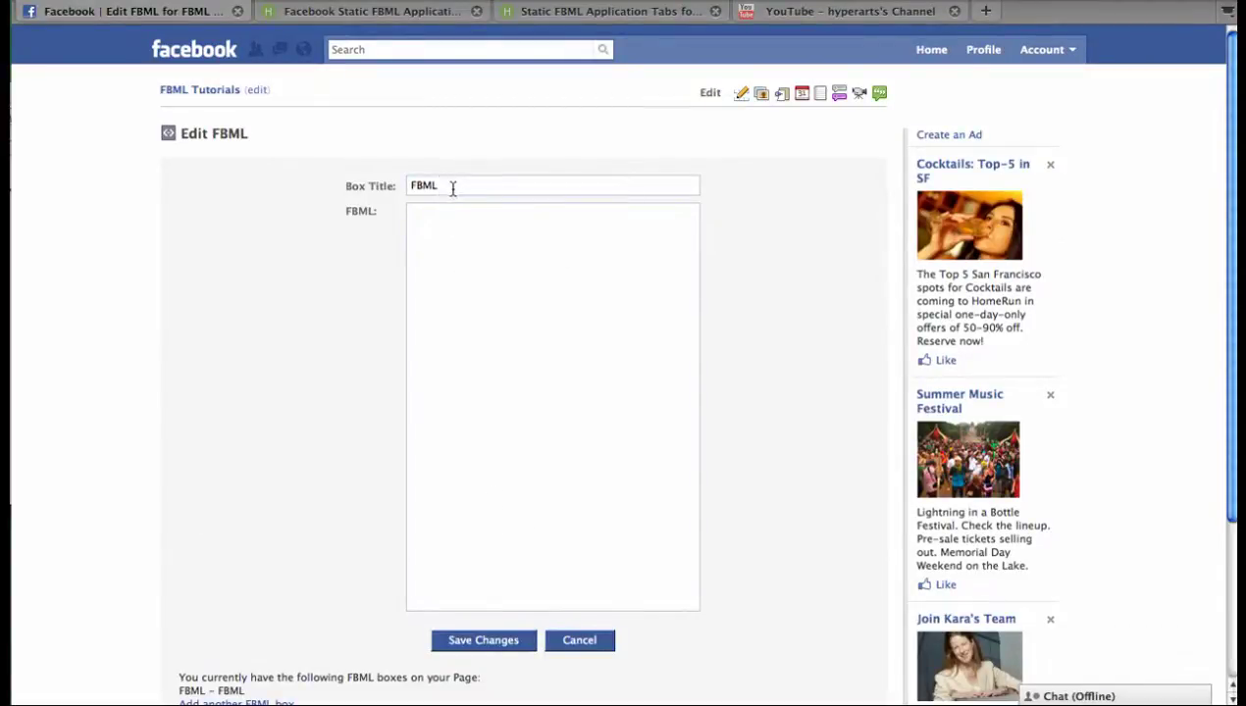
drag(453, 186, 392, 192)
text(Wel)
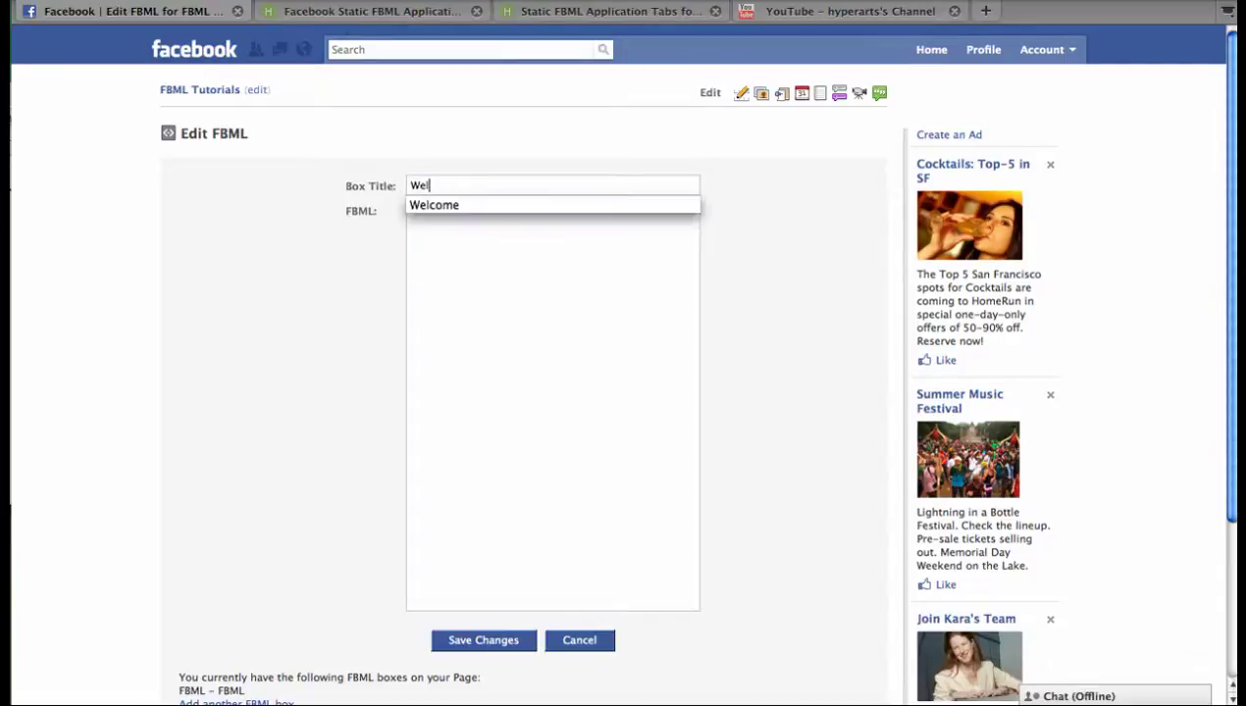
text(come)
click(411, 214)
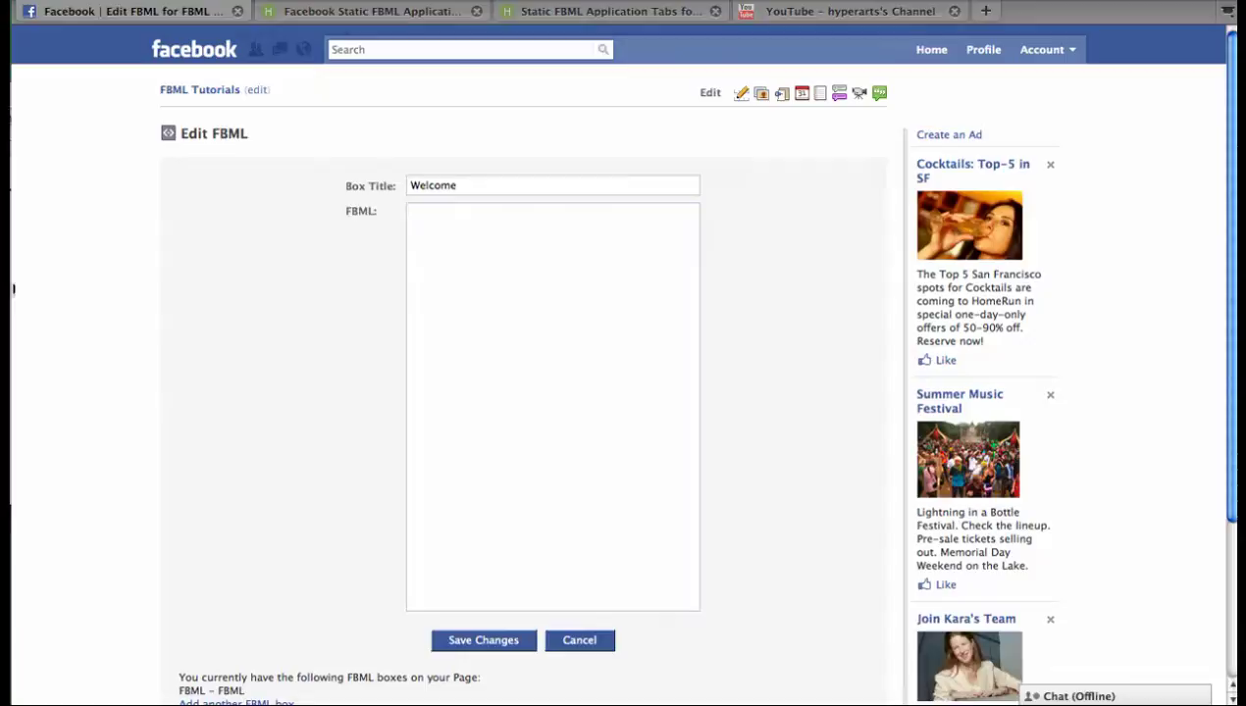
Step: Switch to the FBML code text document and copy all of its heading and paragraph markup
key(super+Tab)
drag(107, 86, 205, 93)
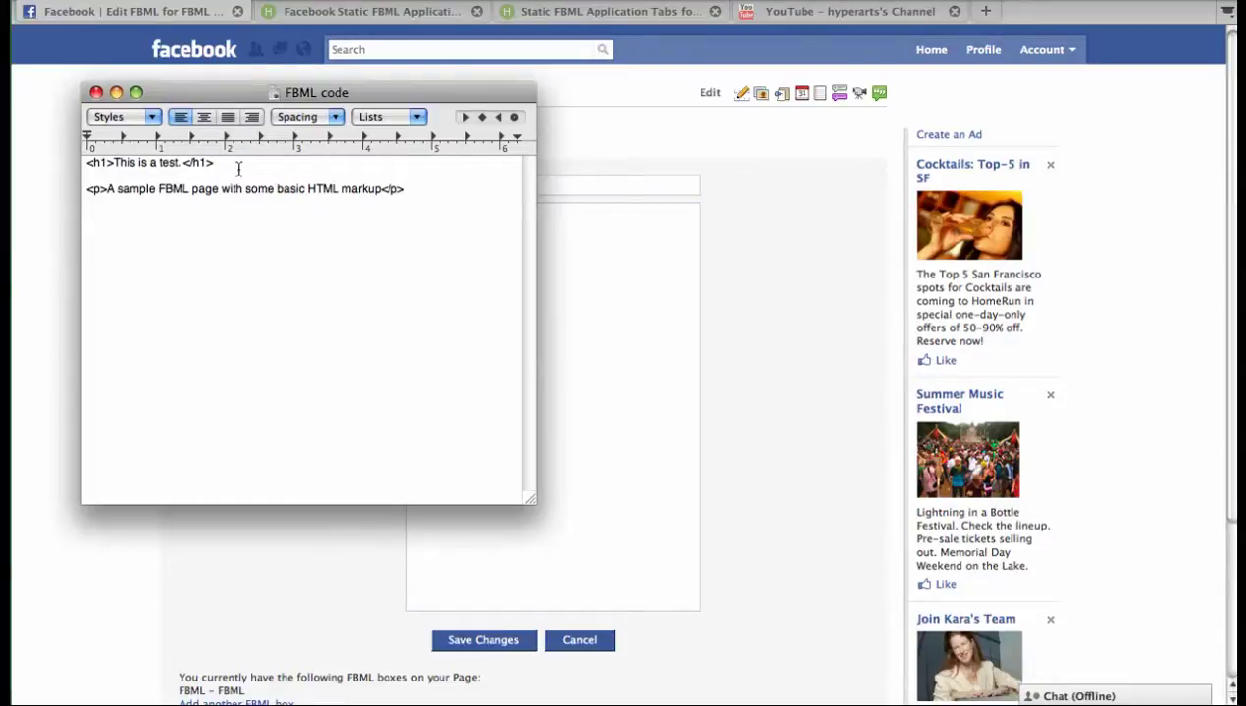
drag(213, 163, 184, 164)
click(418, 193)
drag(418, 193, 381, 190)
drag(432, 209, 77, 162)
right_click(157, 165)
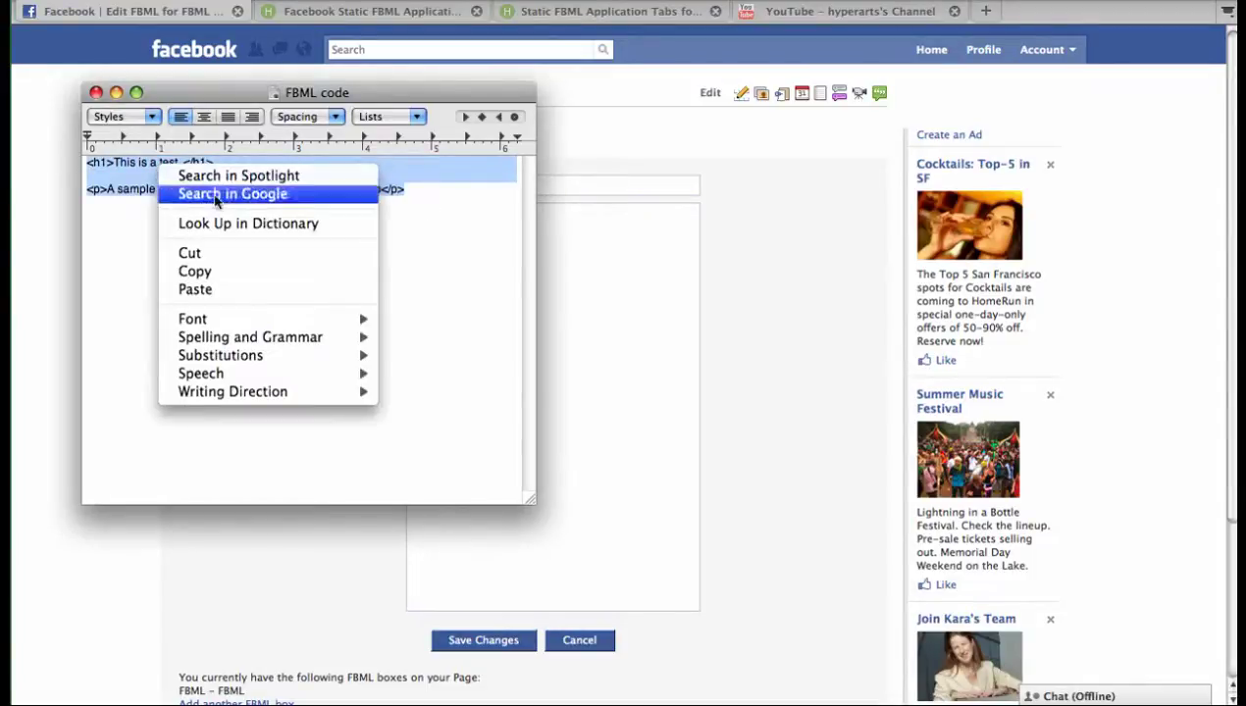
click(223, 277)
Step: Paste the copied markup into the FBML field of the Welcome box and save the changes
click(553, 290)
right_click(554, 290)
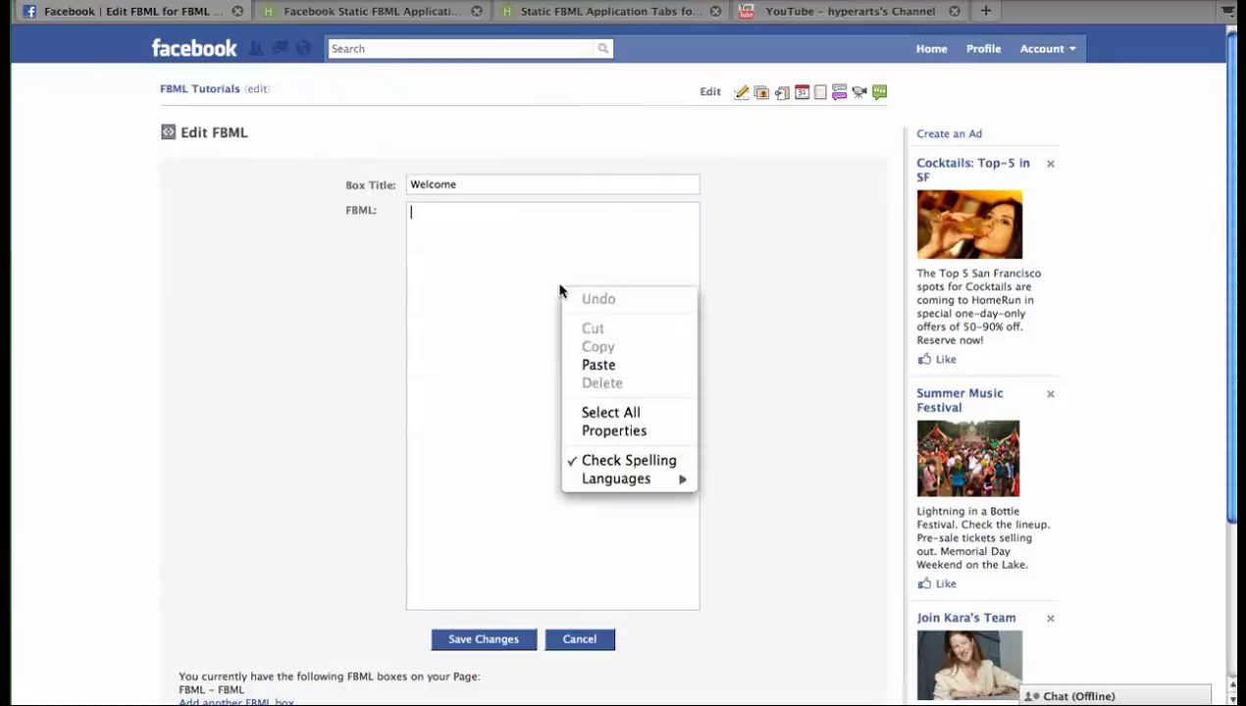
click(624, 368)
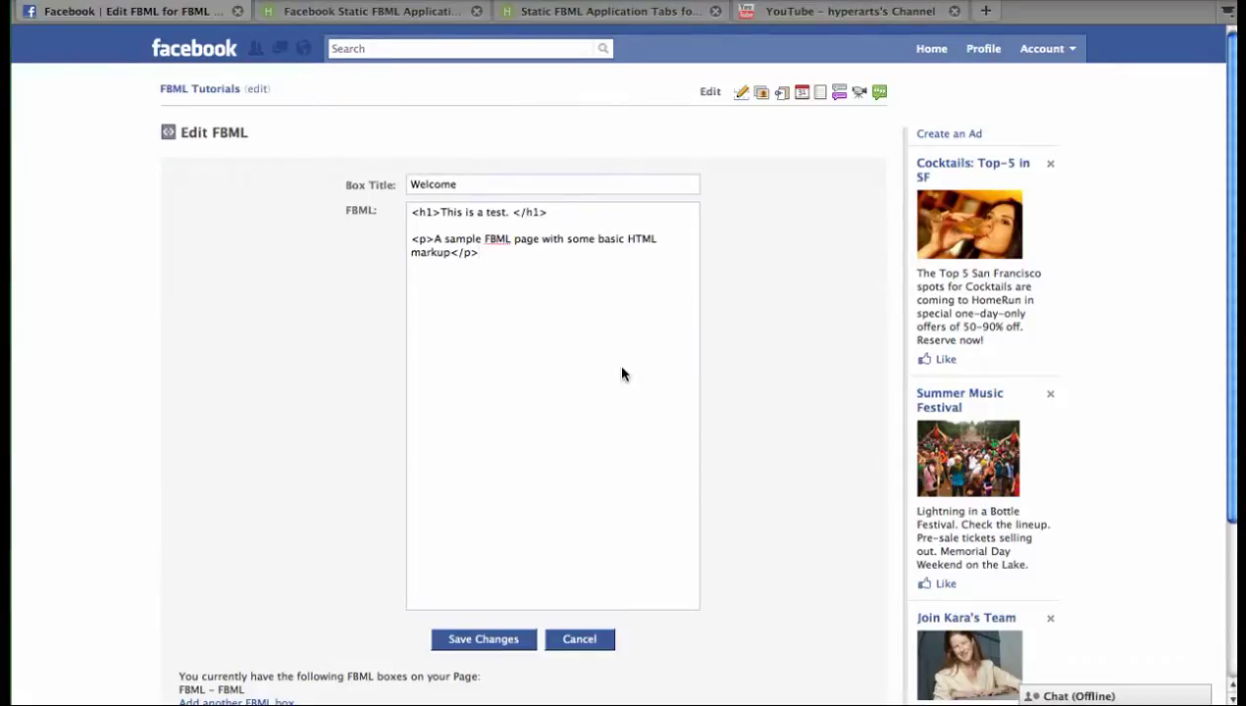
click(500, 640)
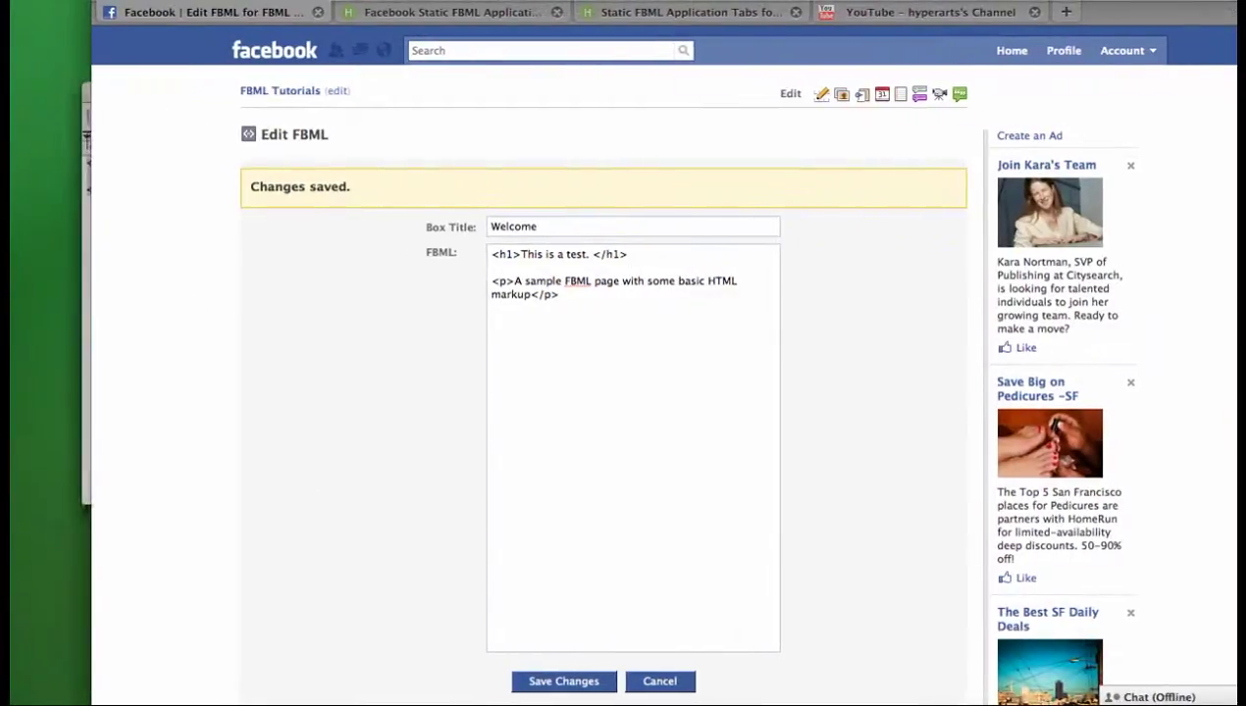
Step: Arrange the FBML code document beside the browser window to compare its markup with the saved FBML
click(119, 280)
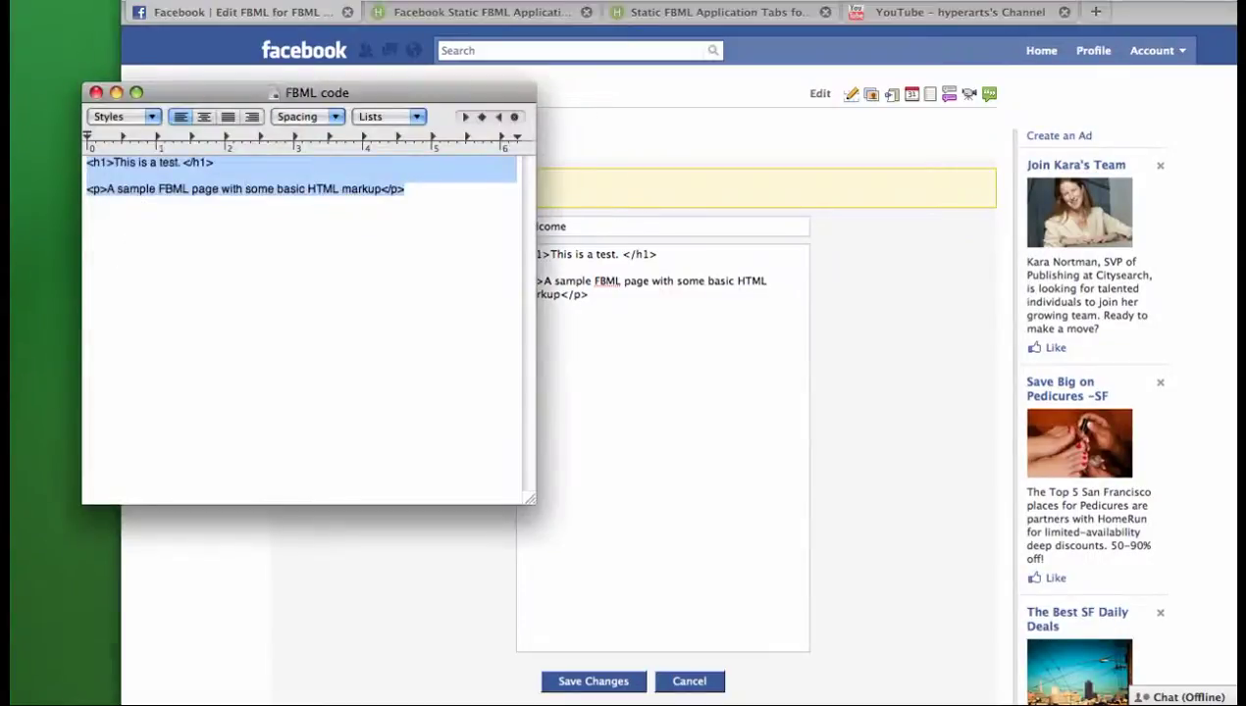
drag(1119, 11, 1211, 11)
click(180, 93)
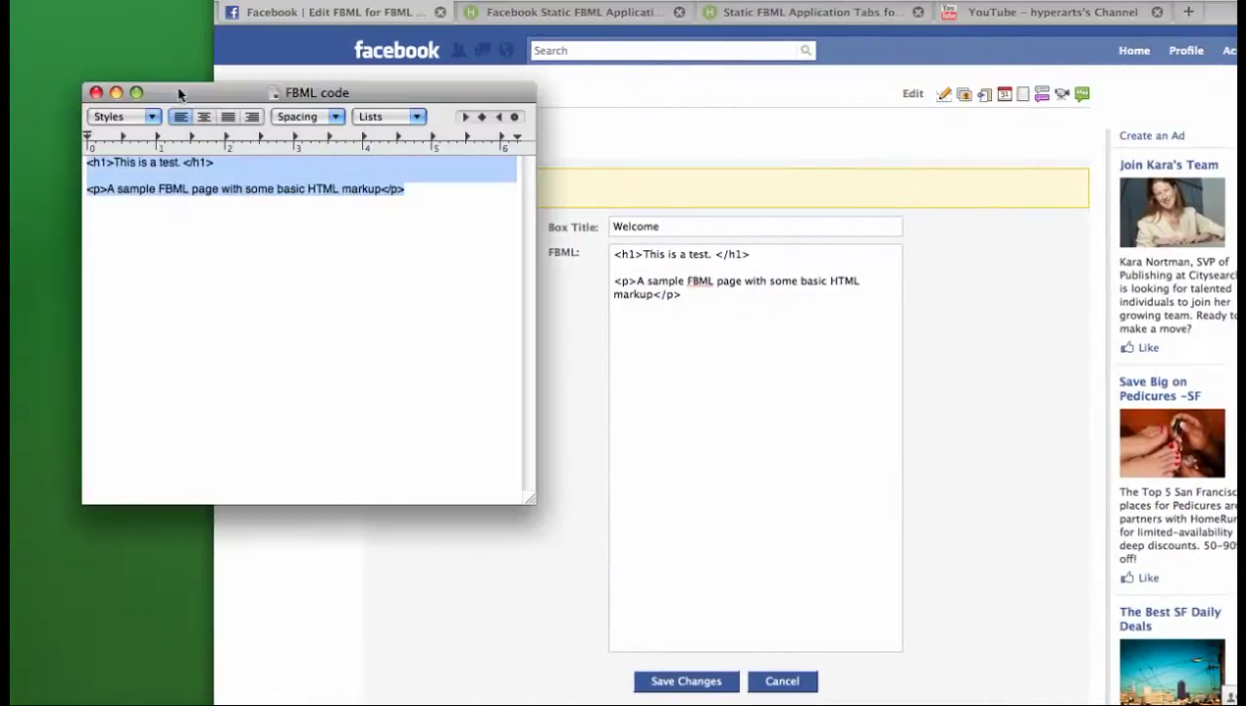
drag(394, 92, 461, 96)
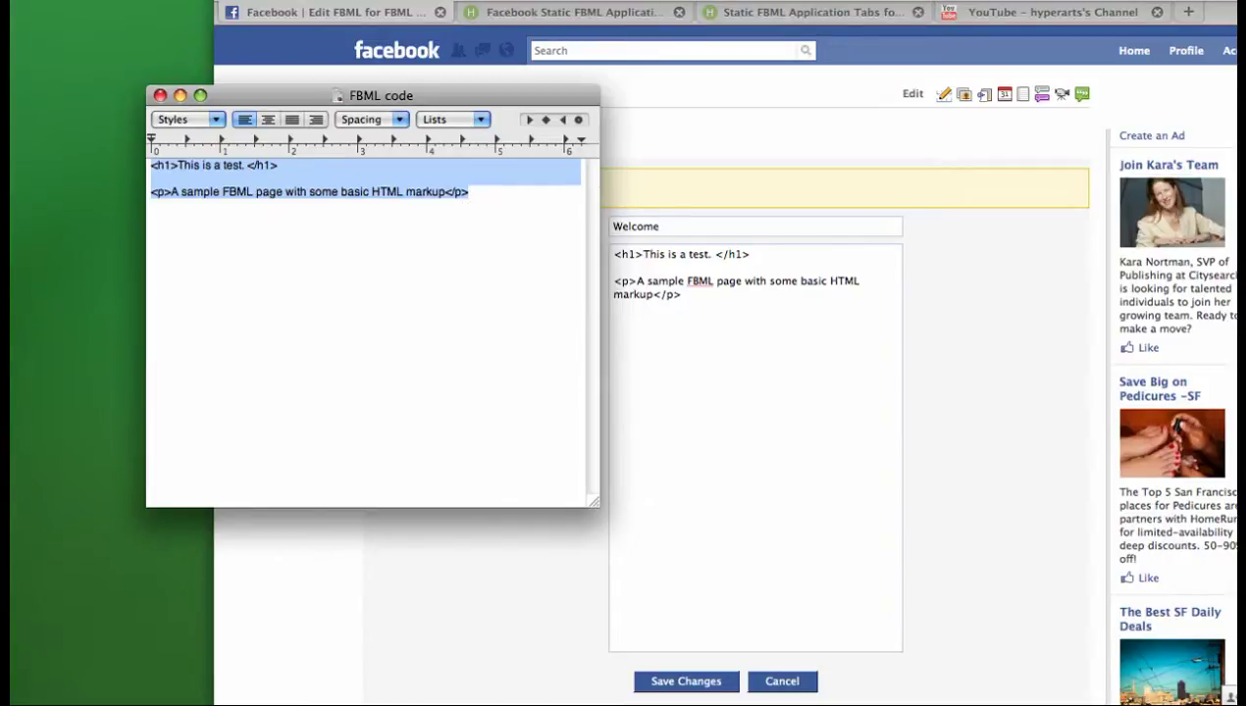
drag(457, 98, 322, 97)
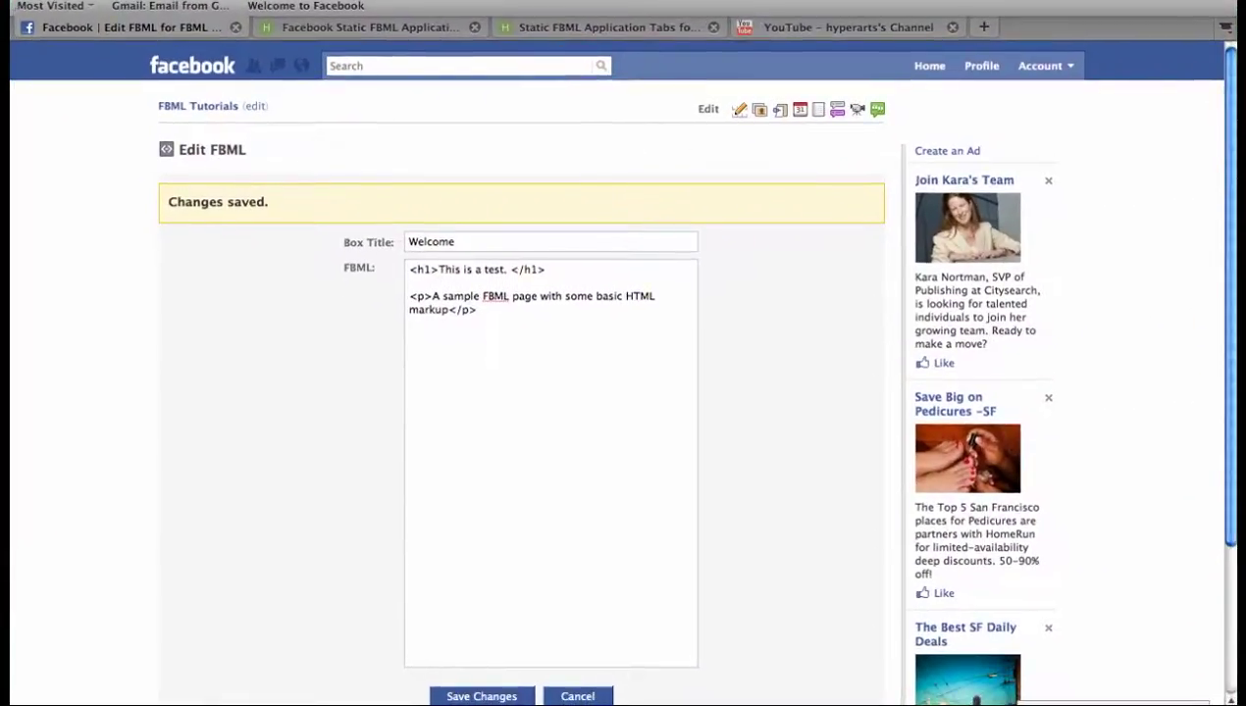
Step: In the Welcome FBML application's settings on the FBML Tutorials edit page, add its tab and remove its box
scroll(462, 618, down, 3)
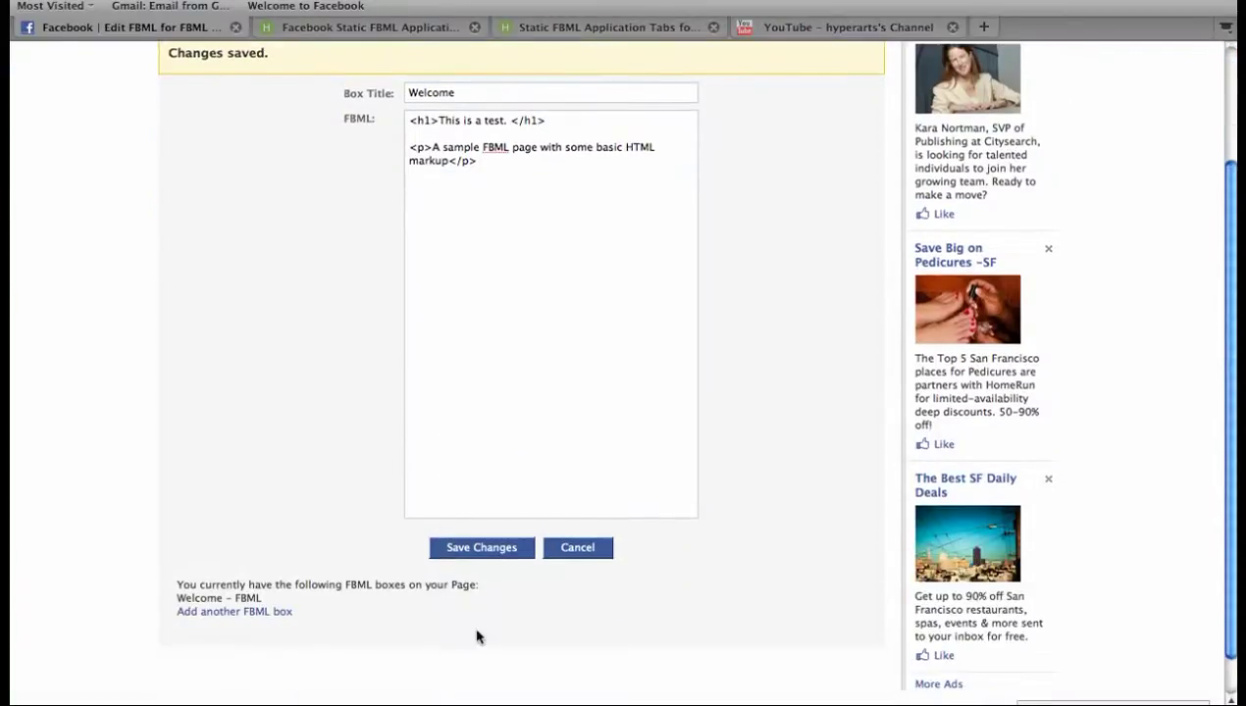
scroll(479, 588, up, 3)
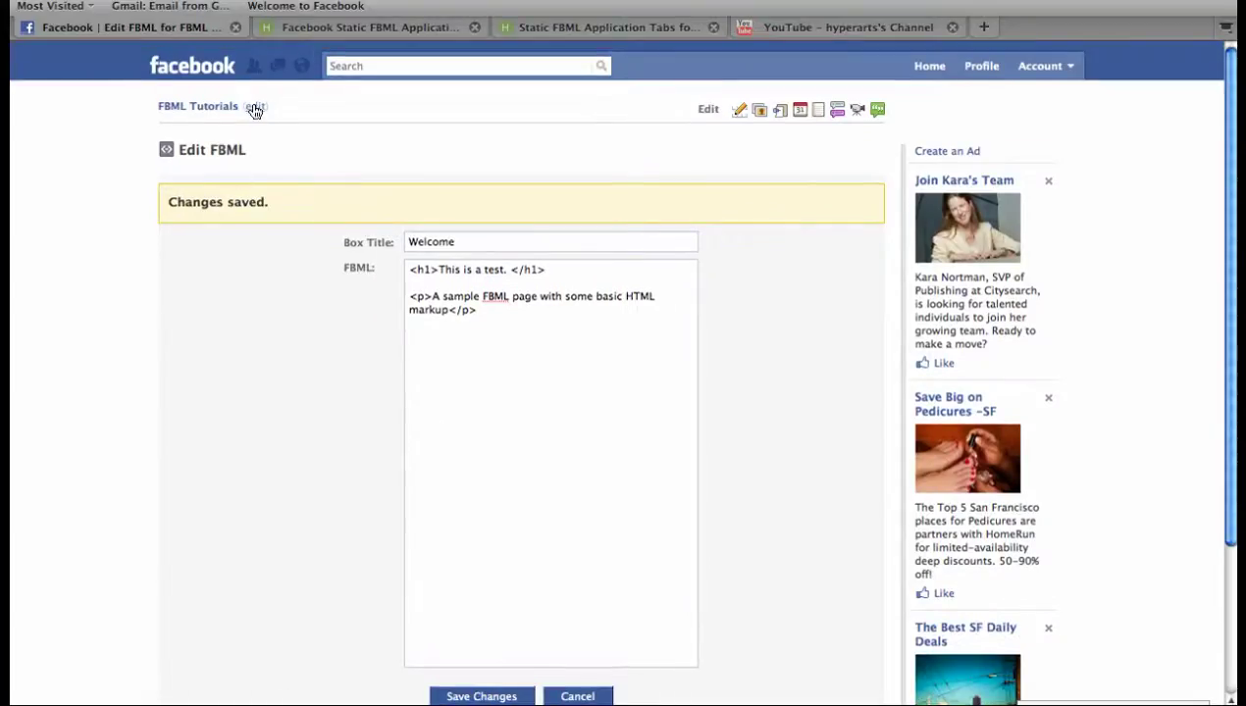
click(254, 108)
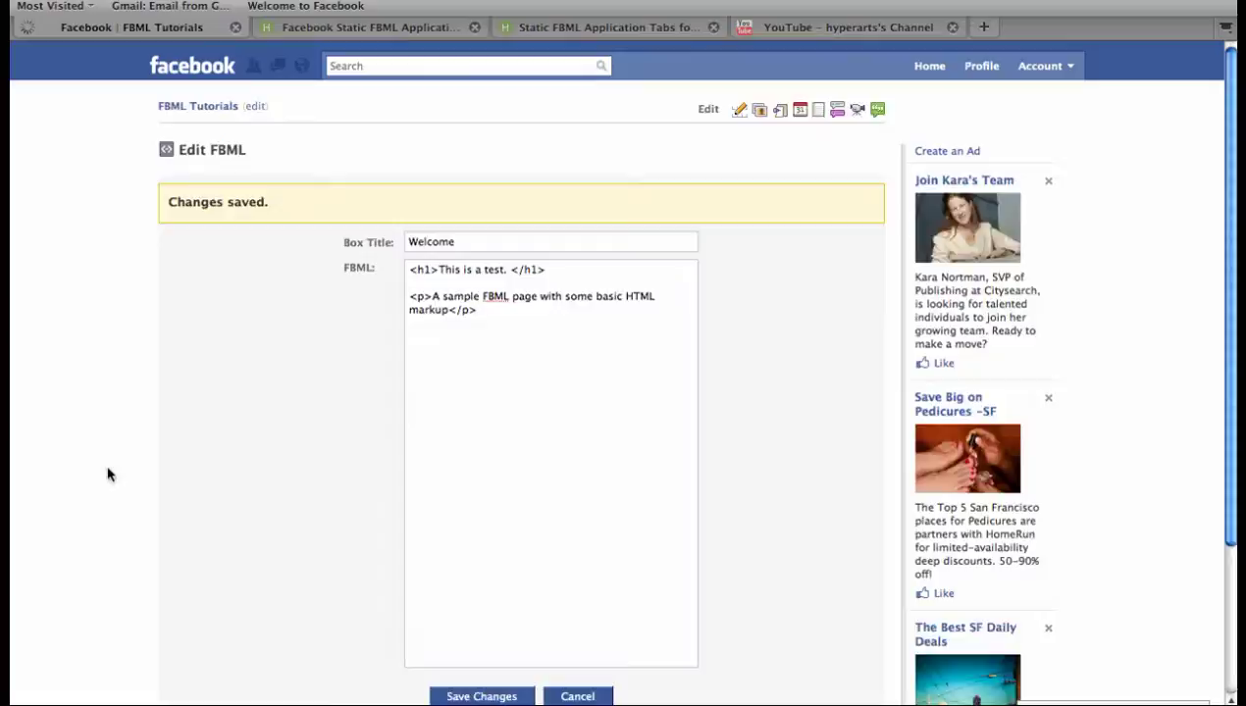
scroll(110, 476, down, 2)
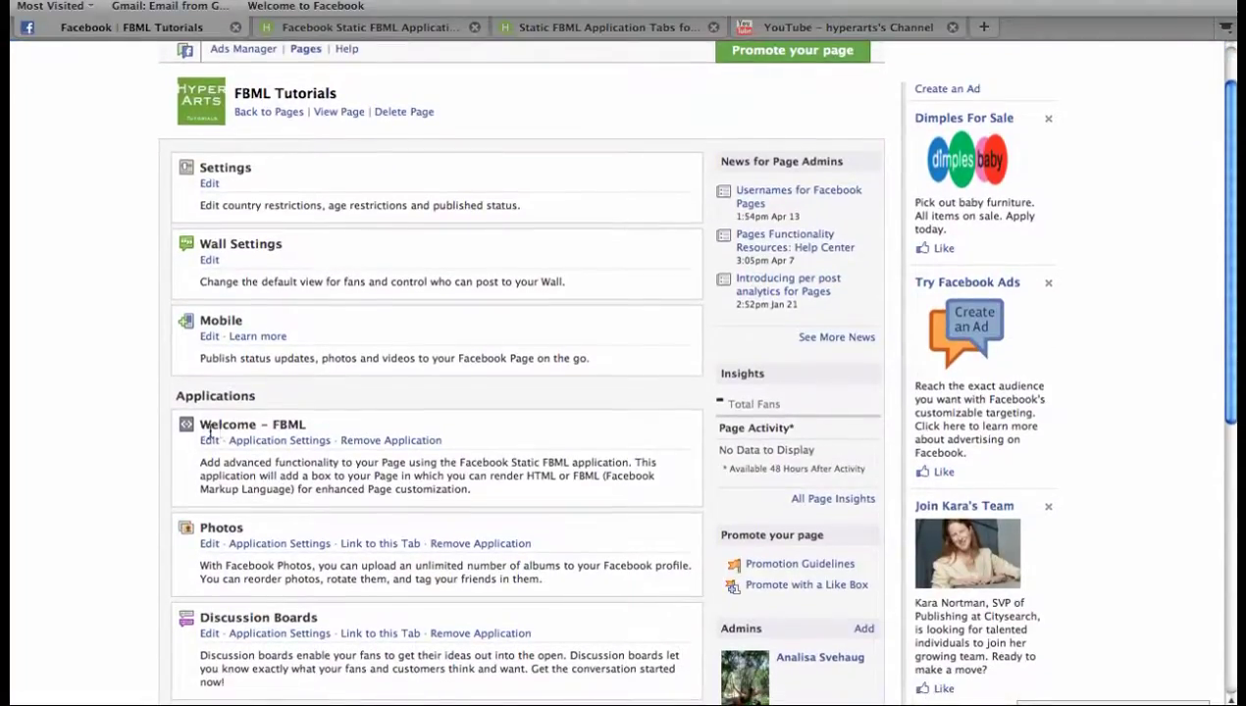
click(267, 446)
click(528, 281)
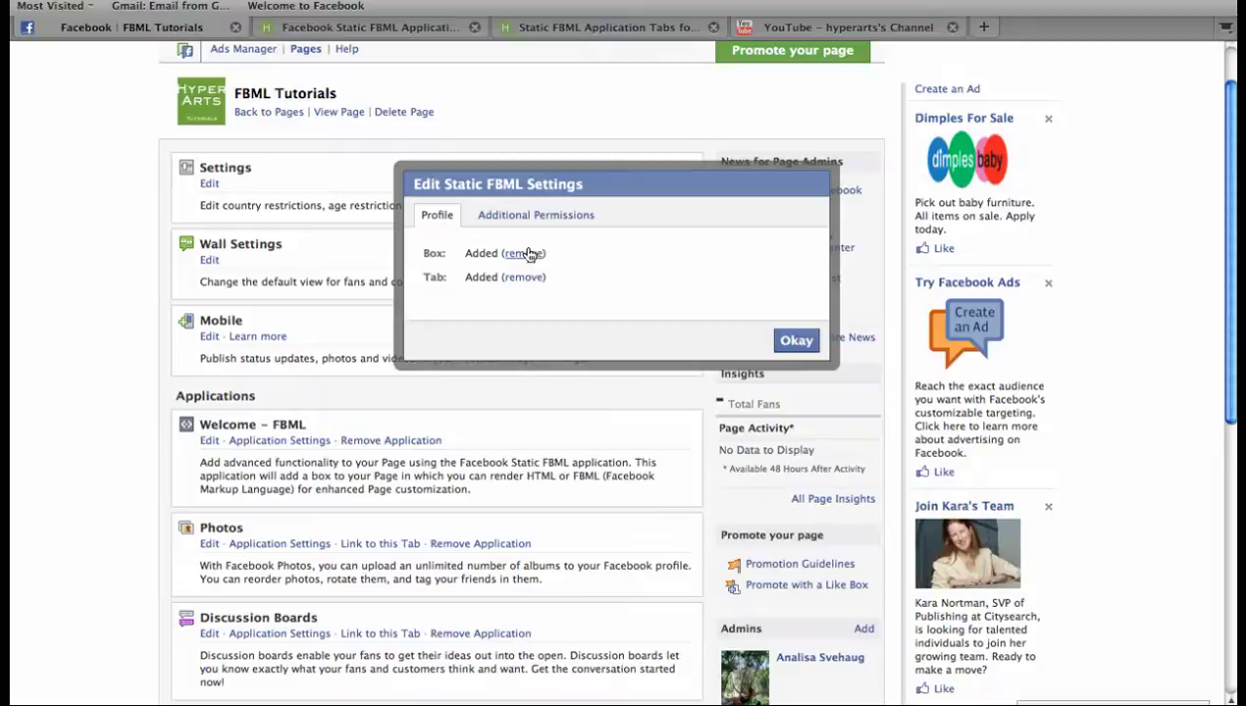
click(526, 254)
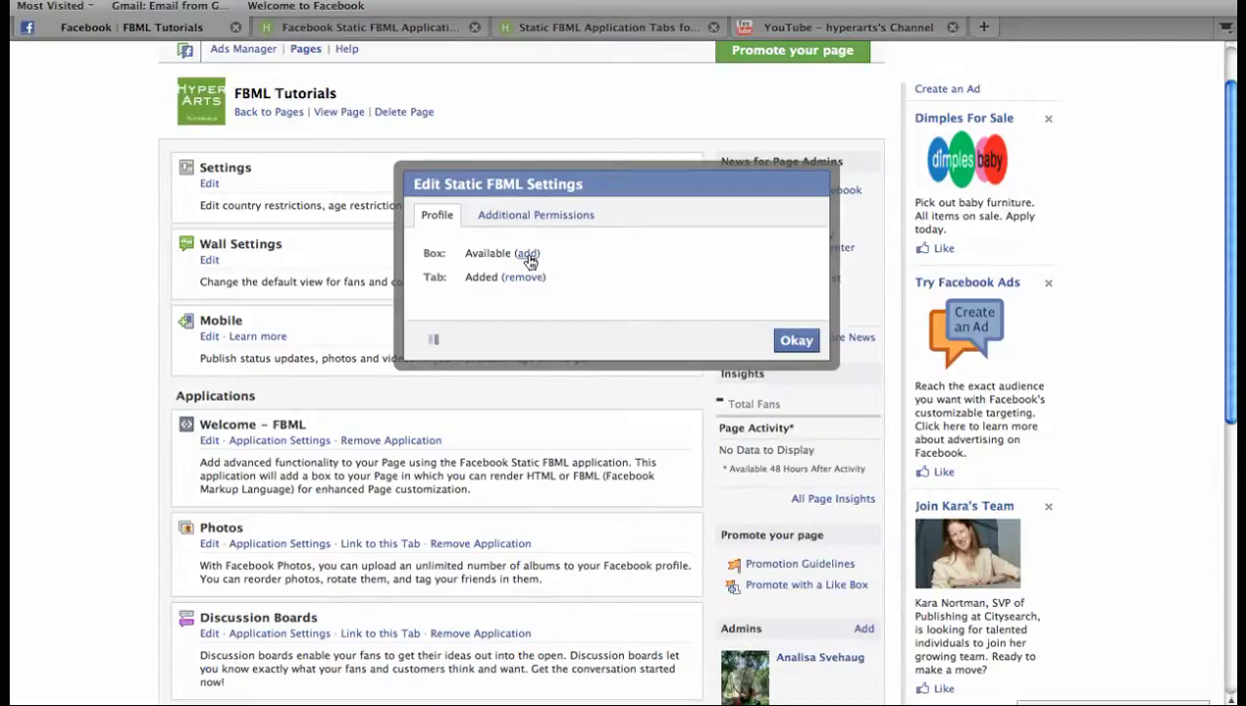
click(797, 343)
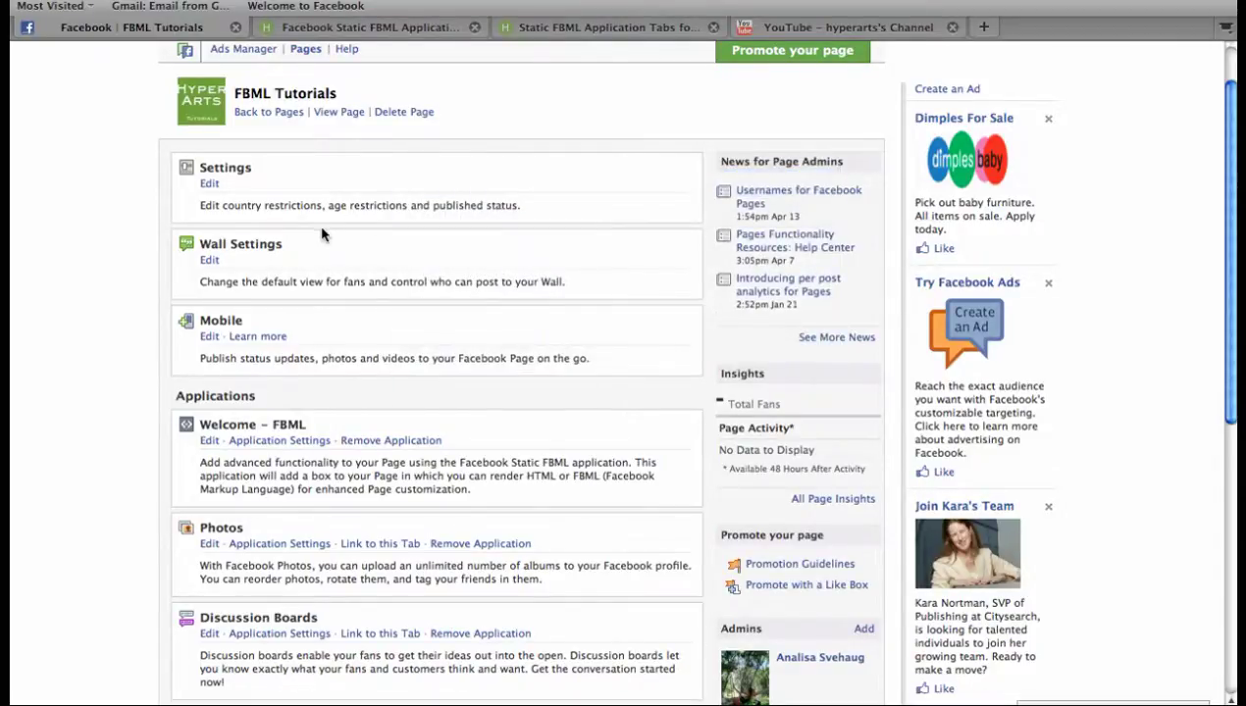
Step: View the FBML Tutorials page and move its Welcome tab to directly after Info
click(335, 113)
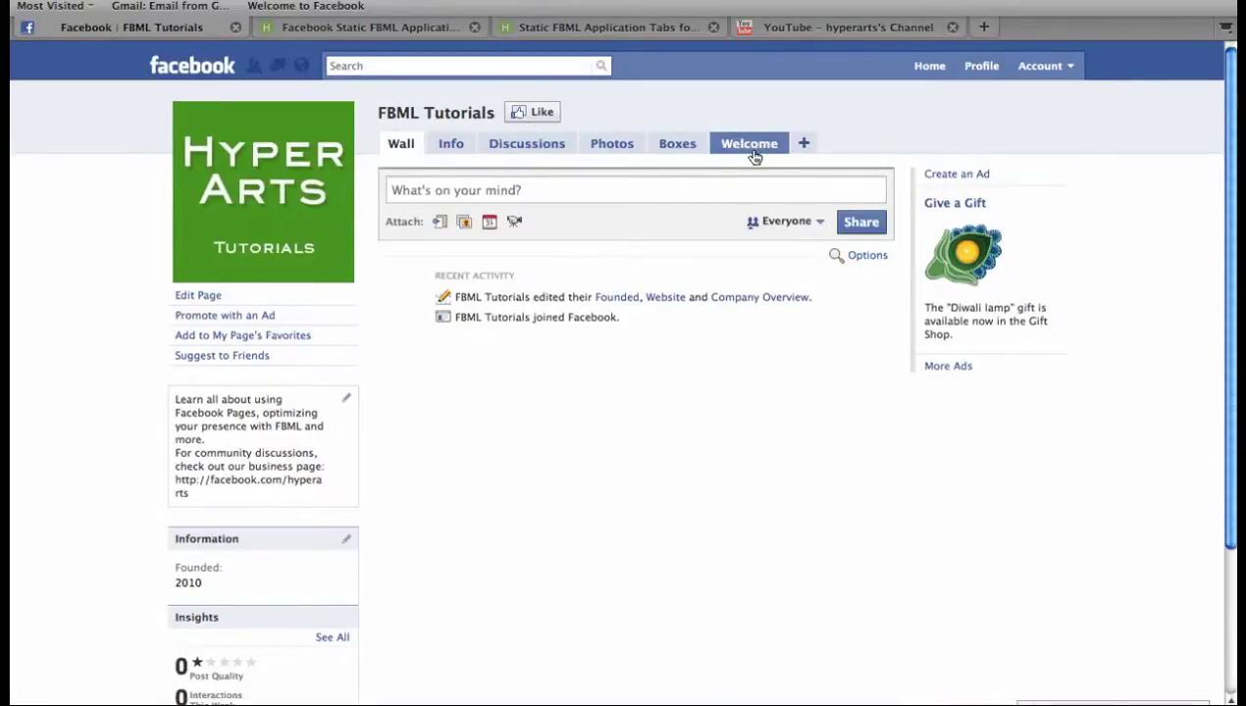
drag(752, 150, 441, 147)
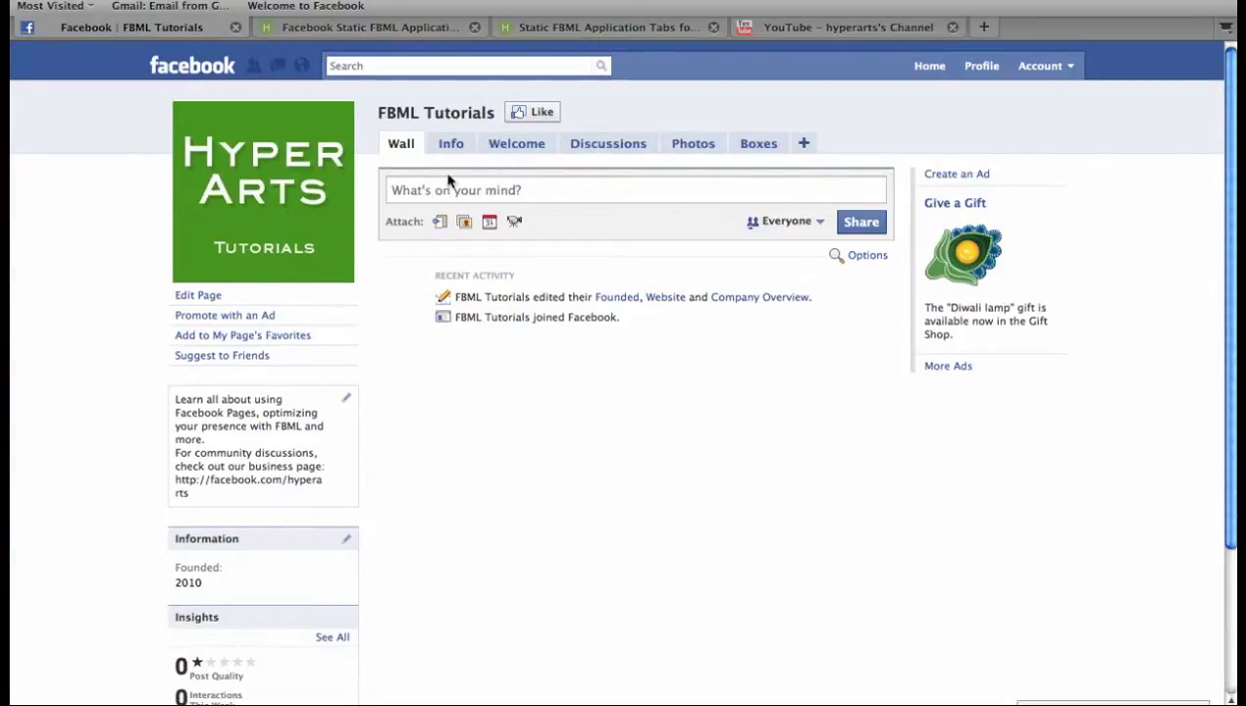
mouse_move(326, 233)
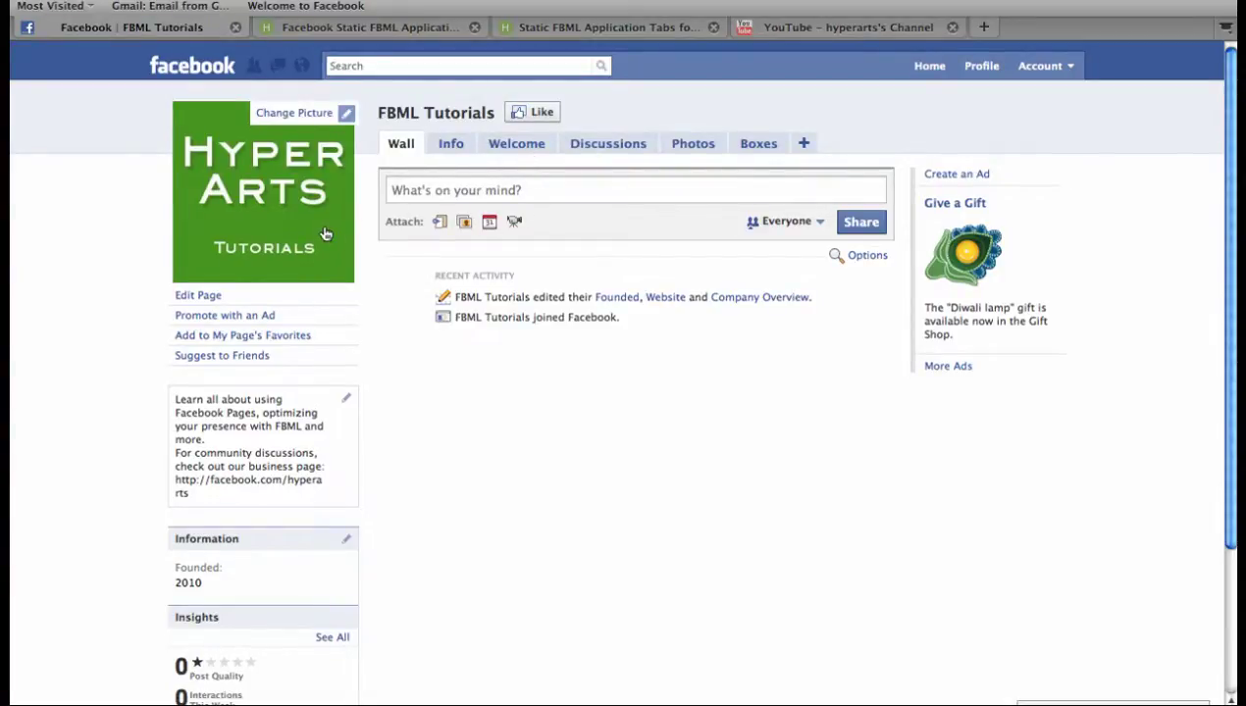
Step: From the Welcome FBML application's editor on the FBML Tutorials edit page, add another FBML box
click(196, 296)
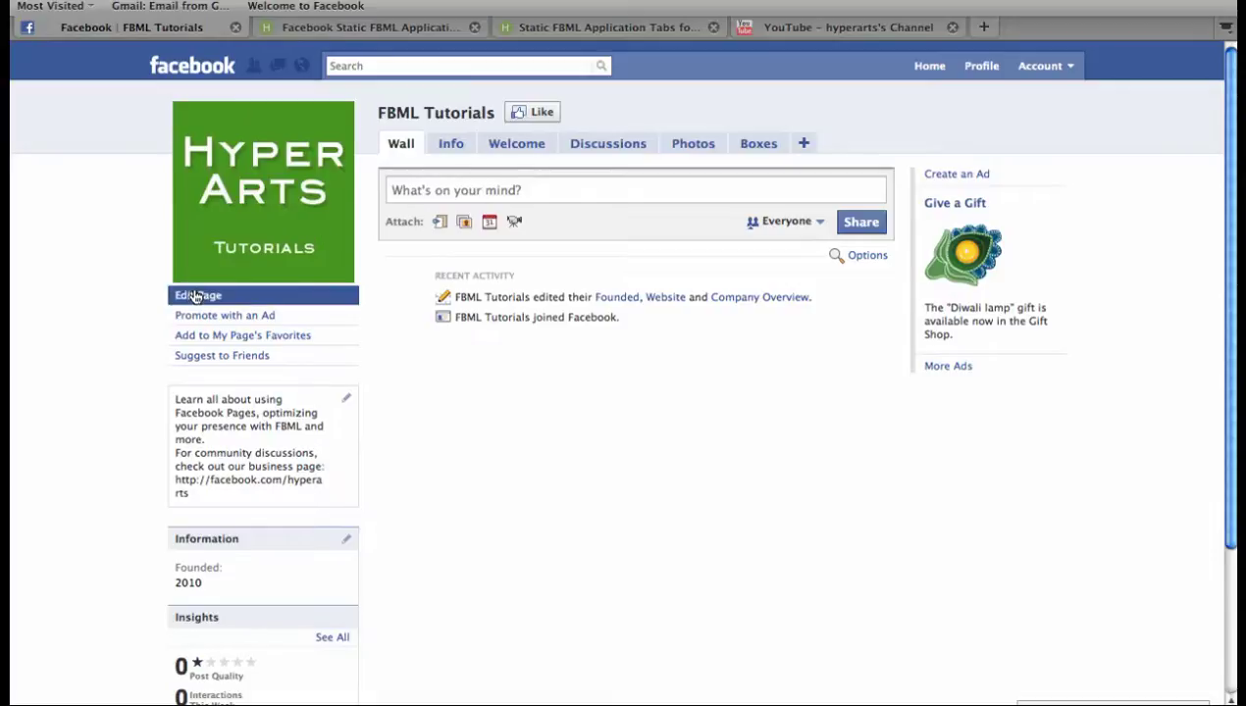
scroll(218, 309, down, 2)
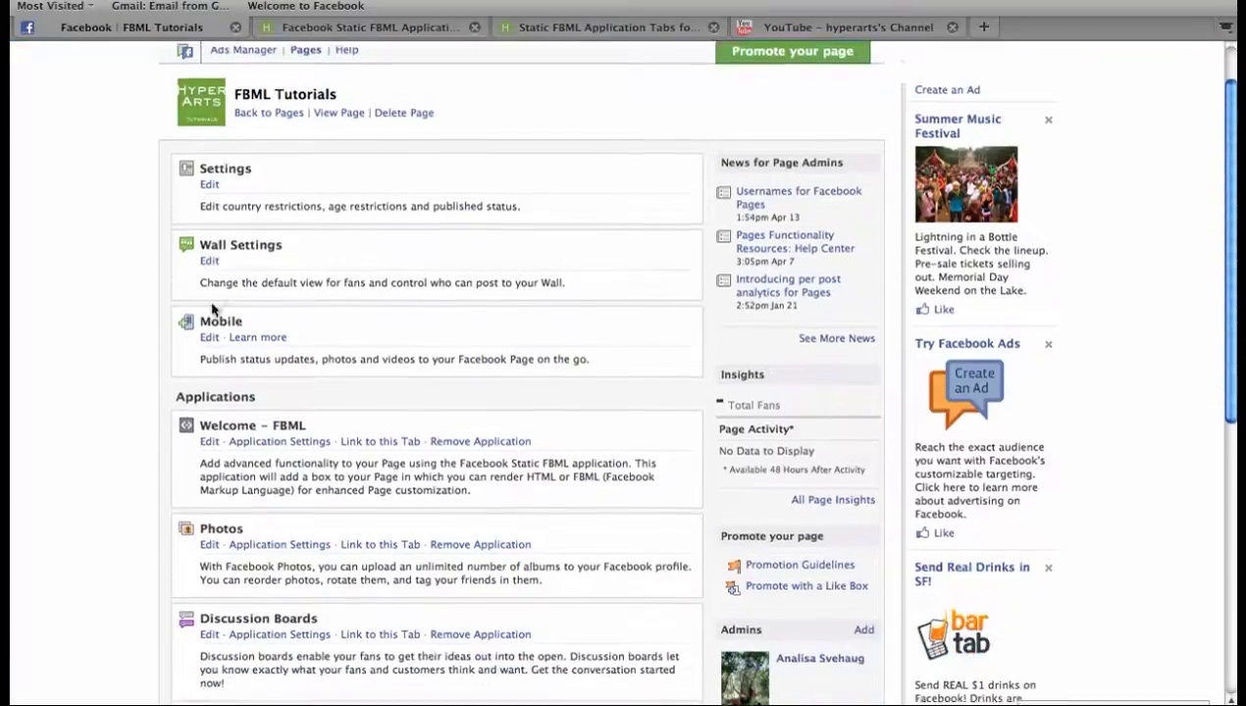
click(210, 414)
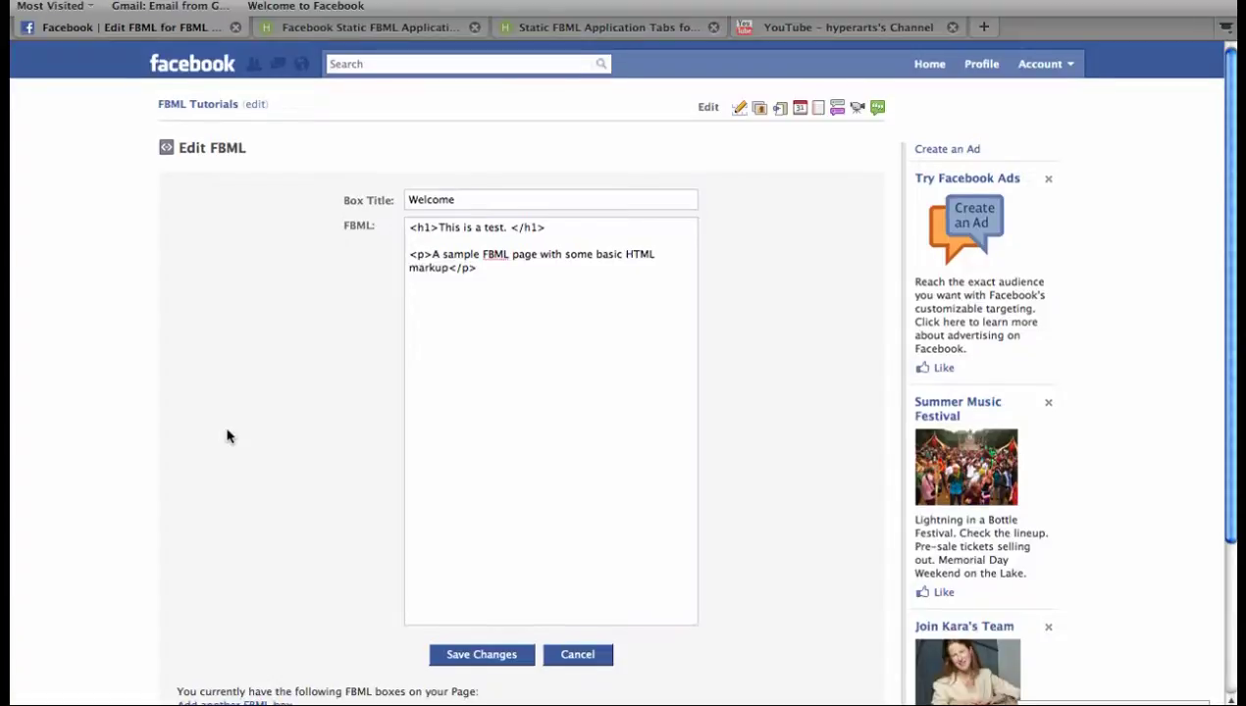
scroll(228, 436, down, 2)
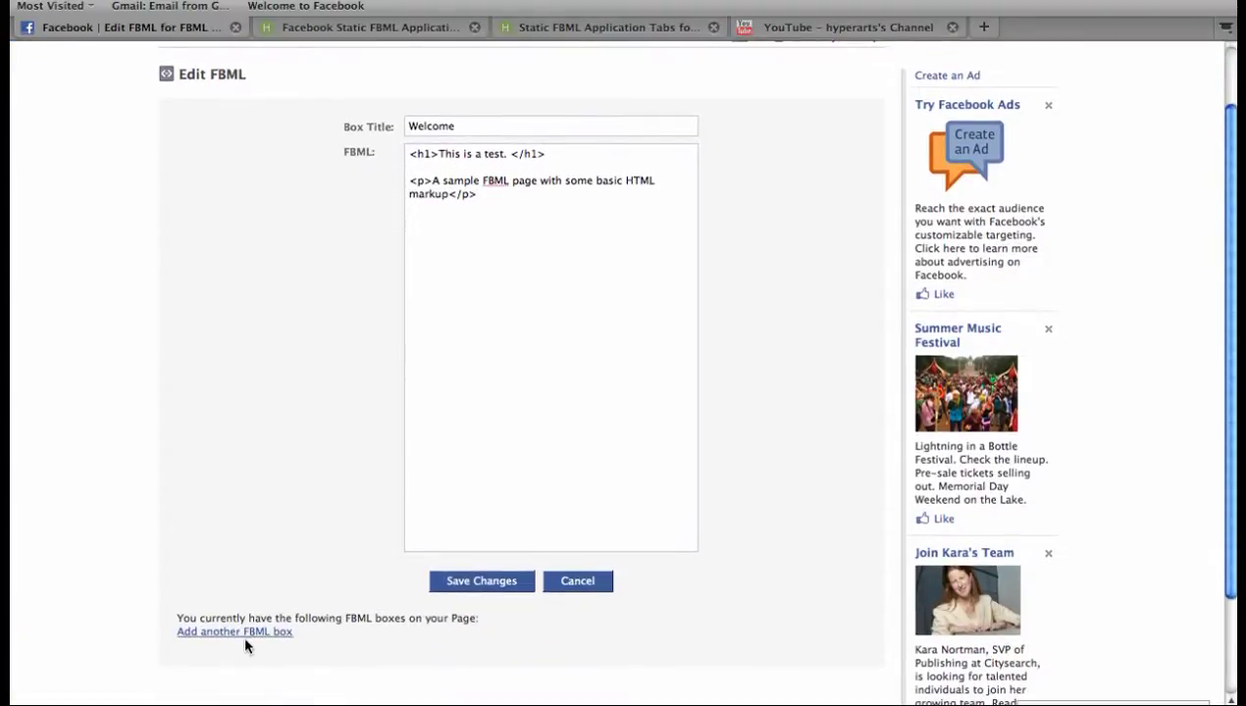
scroll(246, 644, down, 1)
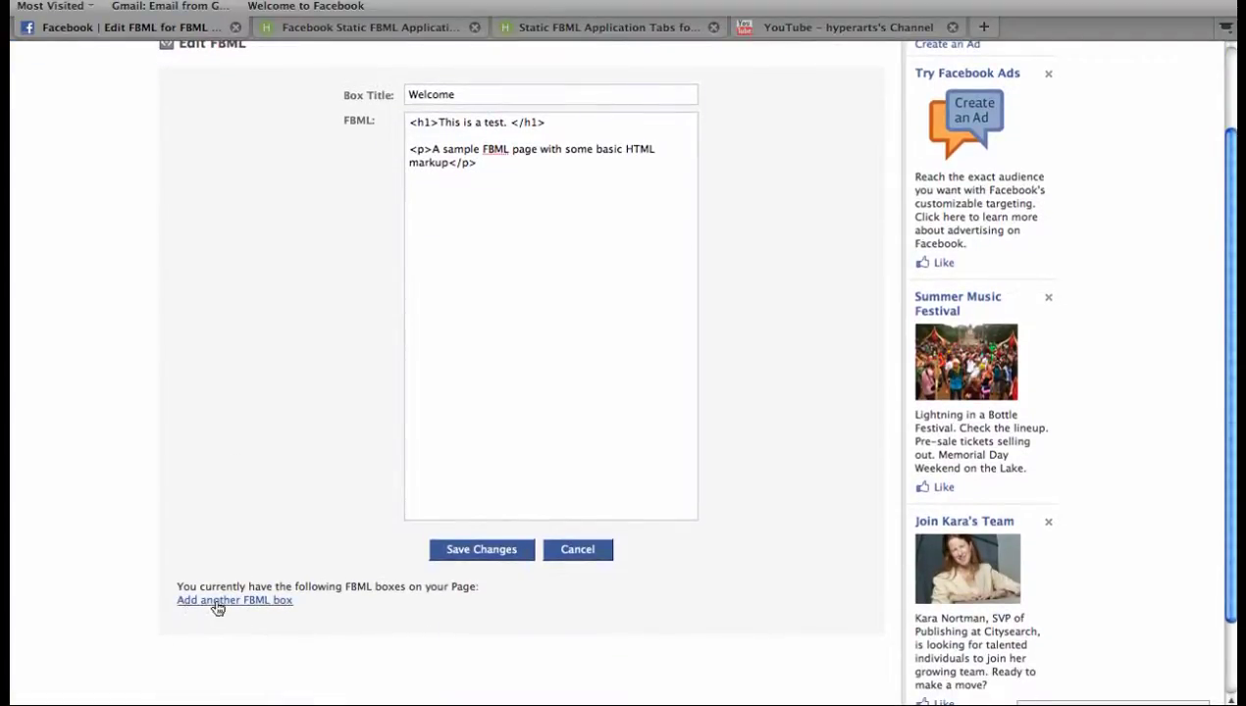
click(250, 605)
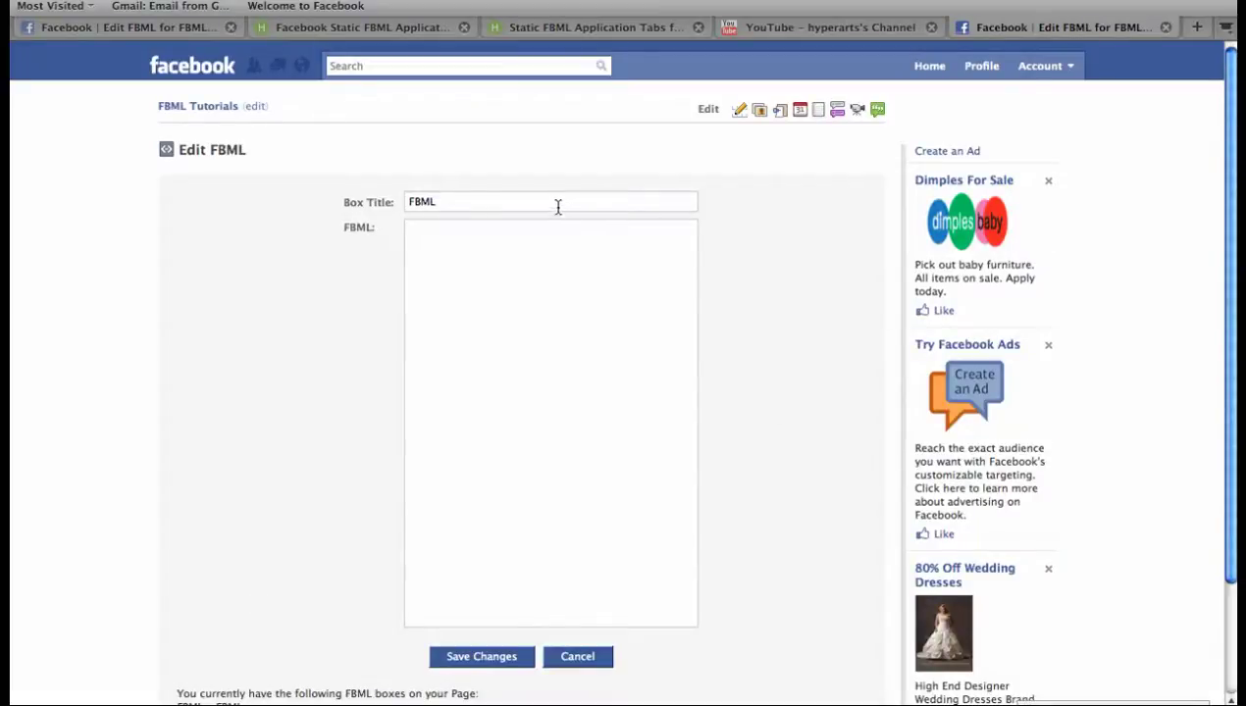
Step: Title the new FBML box "FBML 2", enter "Second Tab" as its FBML content and save the changes
click(557, 206)
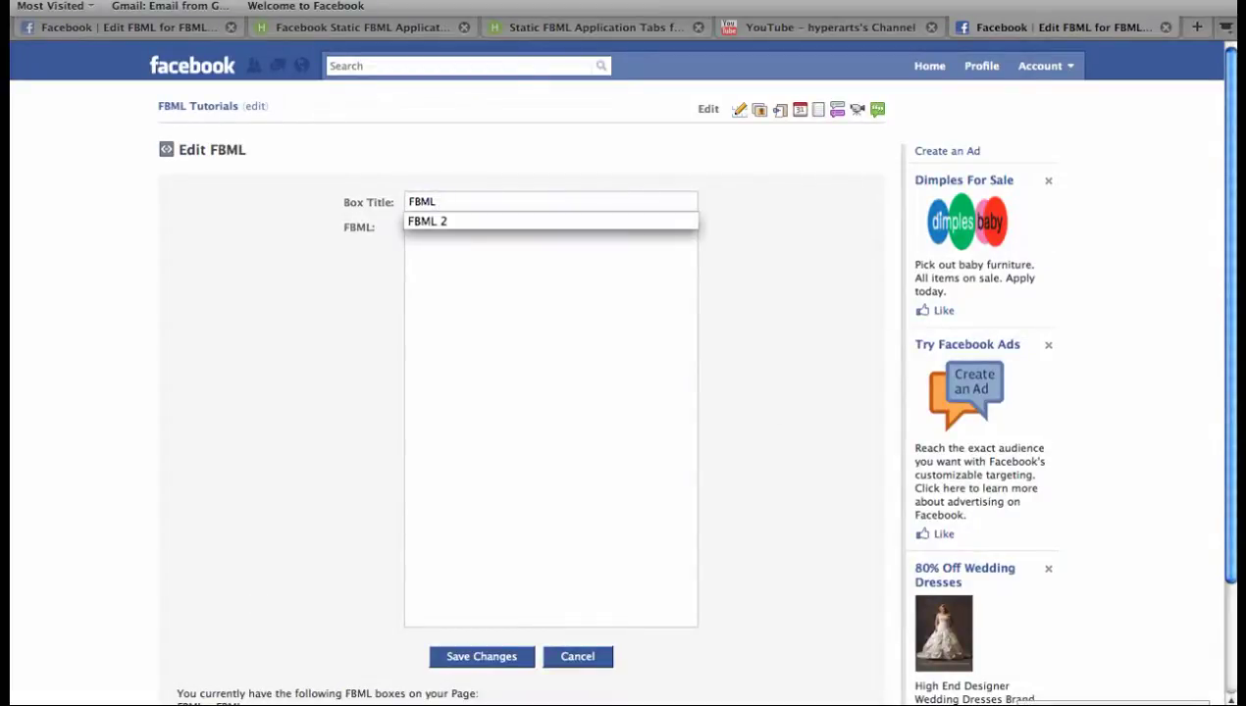
key(Tab)
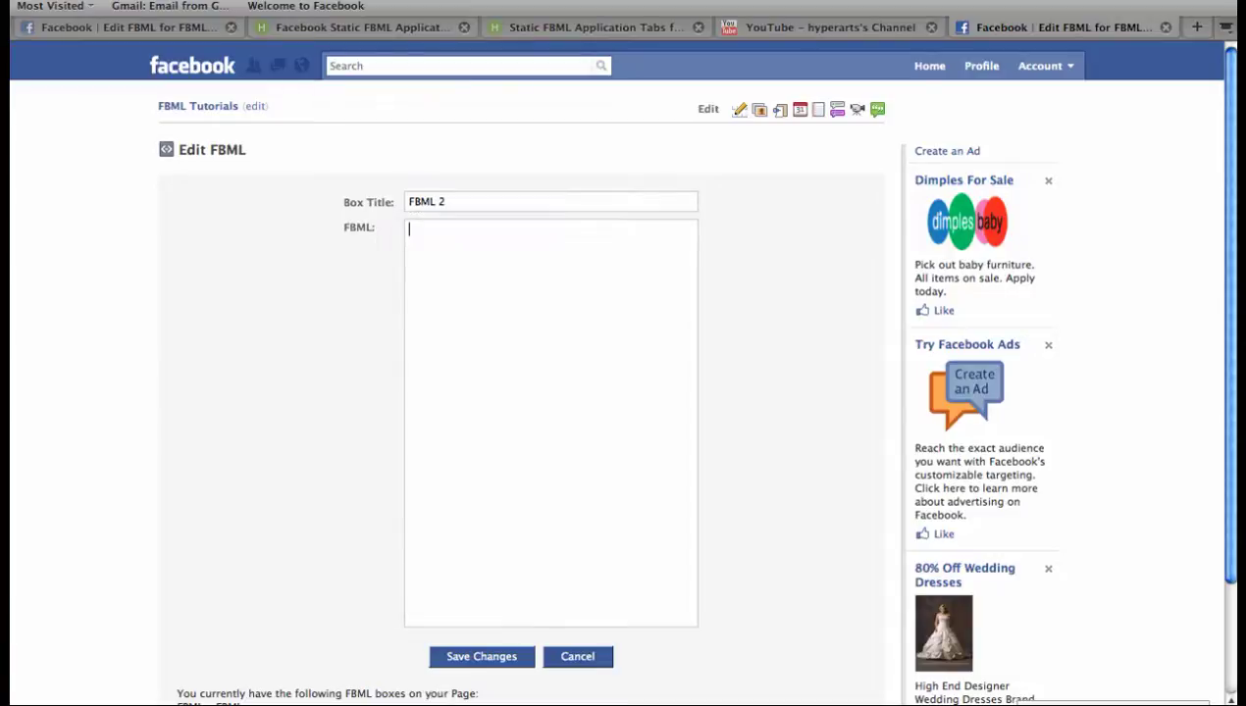
text(Second Tab)
click(500, 659)
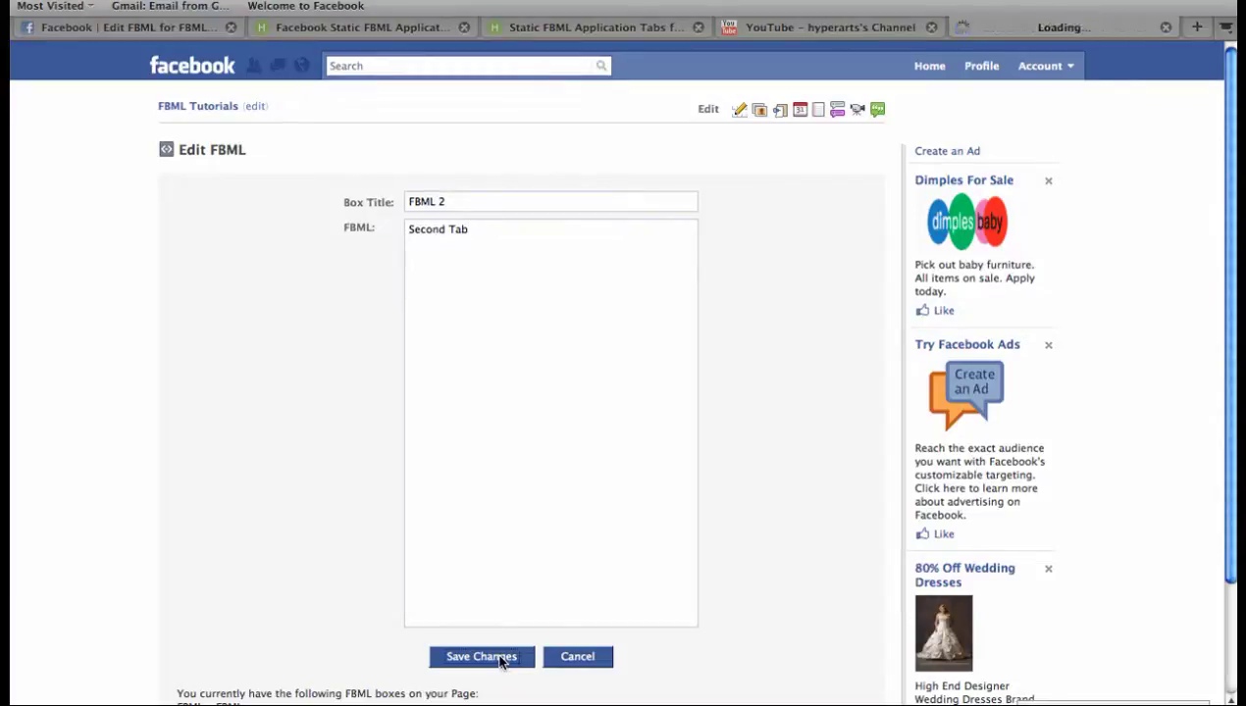
Step: In the FBML 2 application's settings on the FBML Tutorials edit page, remove its box
click(254, 107)
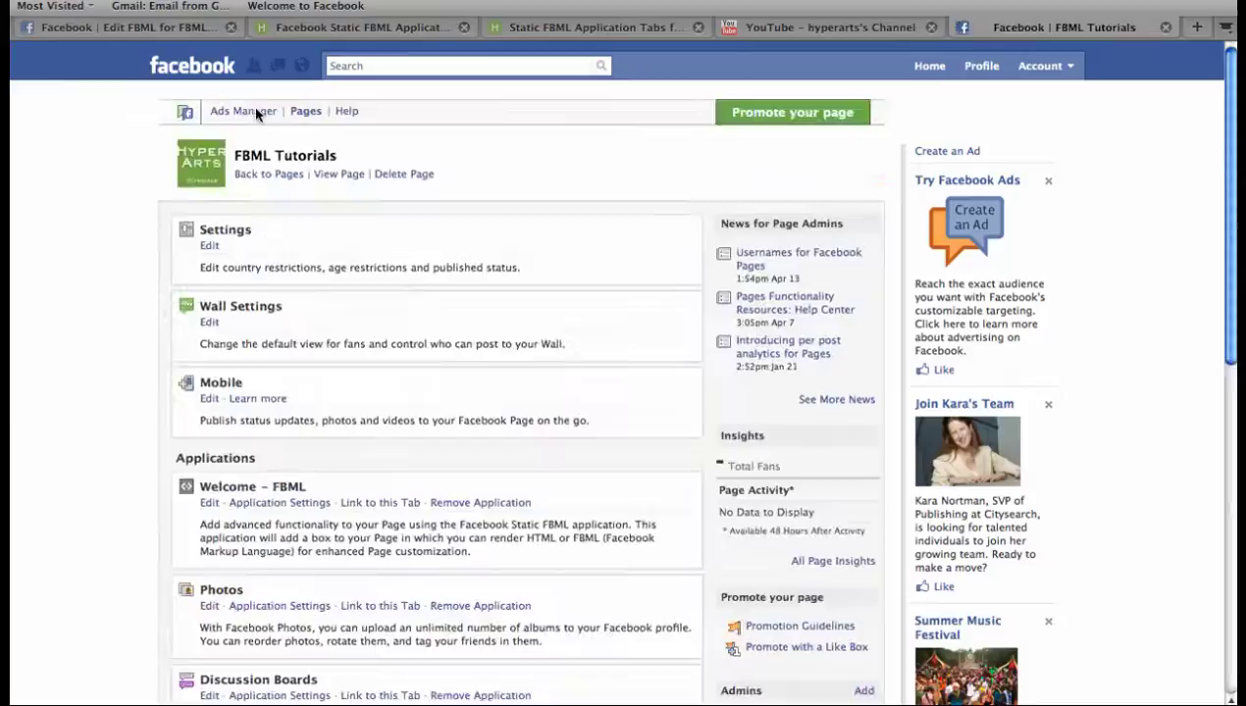
scroll(229, 494, down, 2)
scroll(230, 494, down, 10)
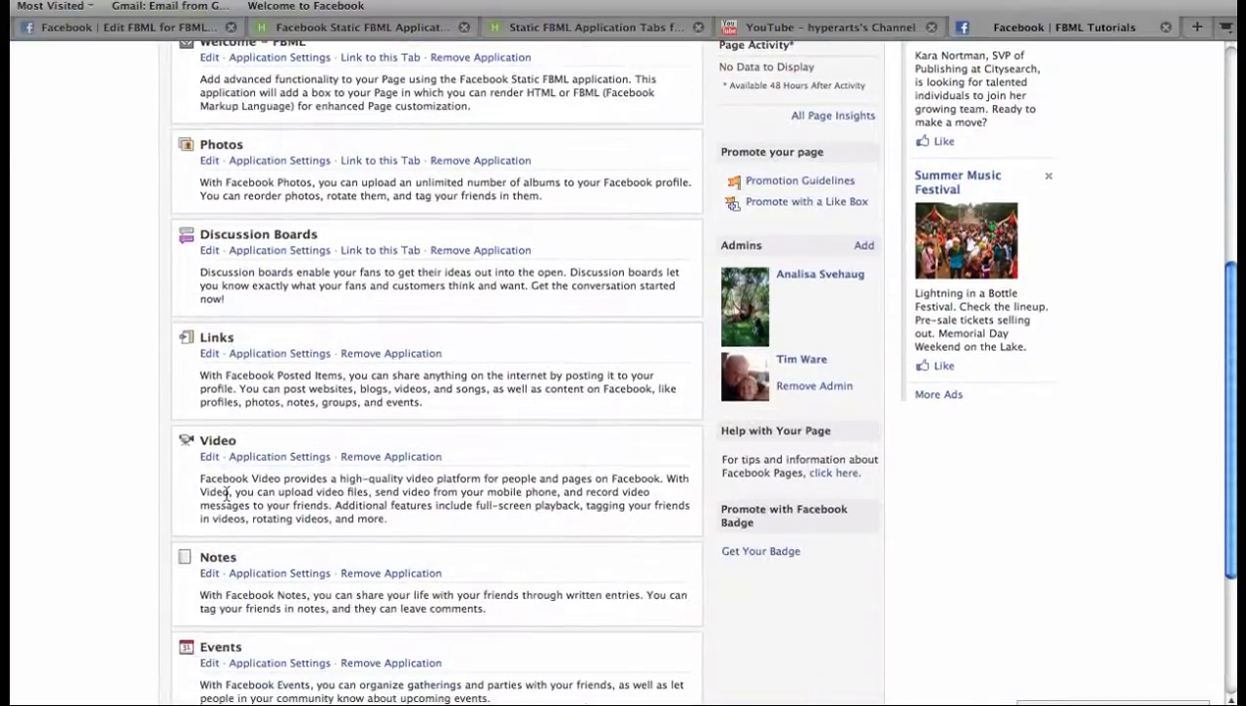
click(259, 518)
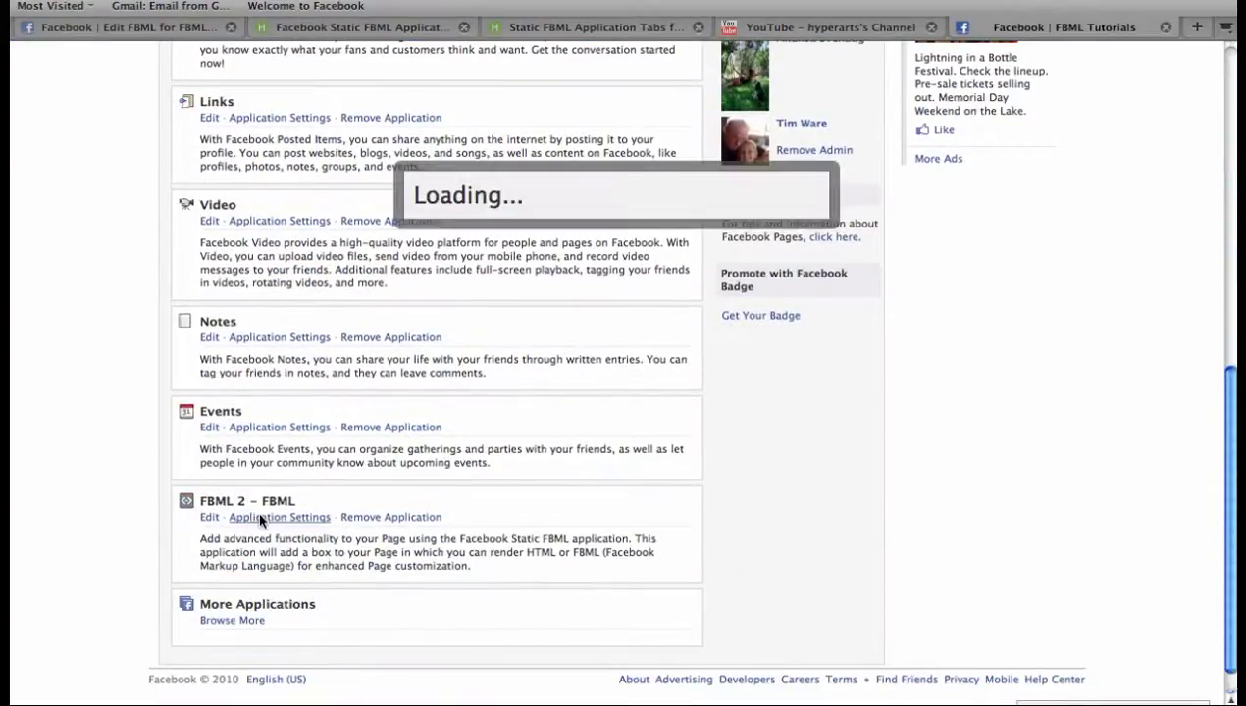
click(527, 279)
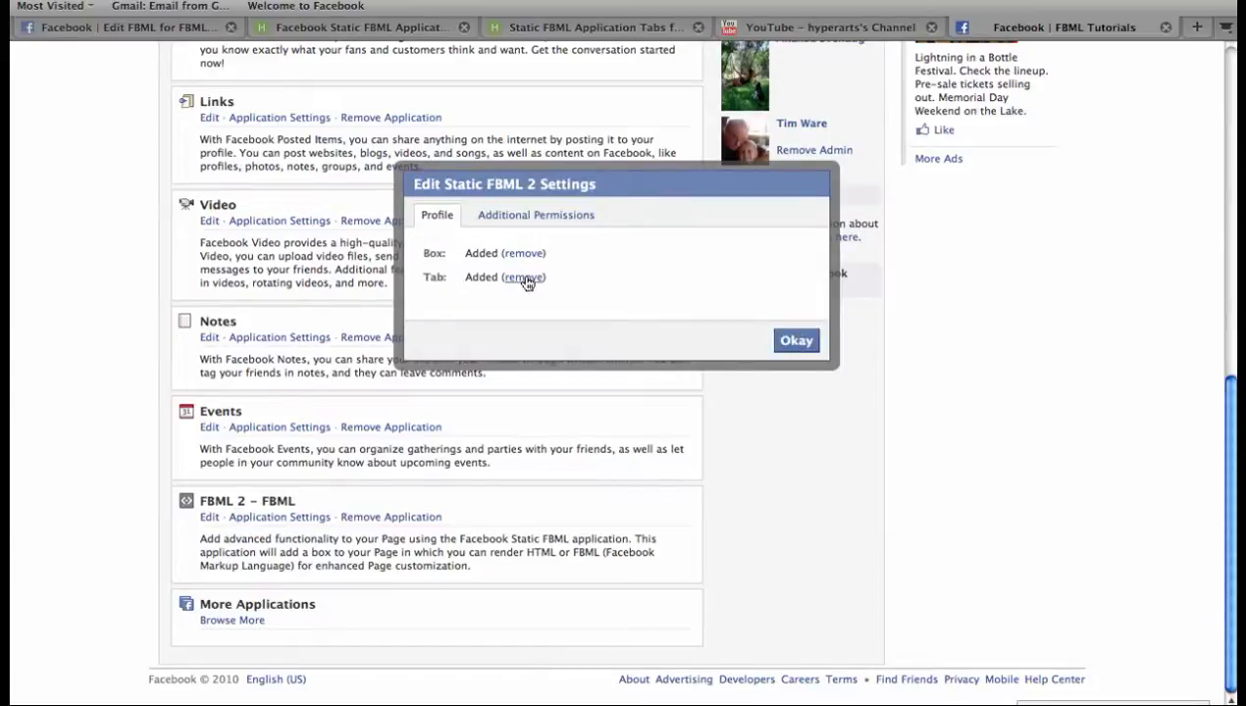
click(526, 255)
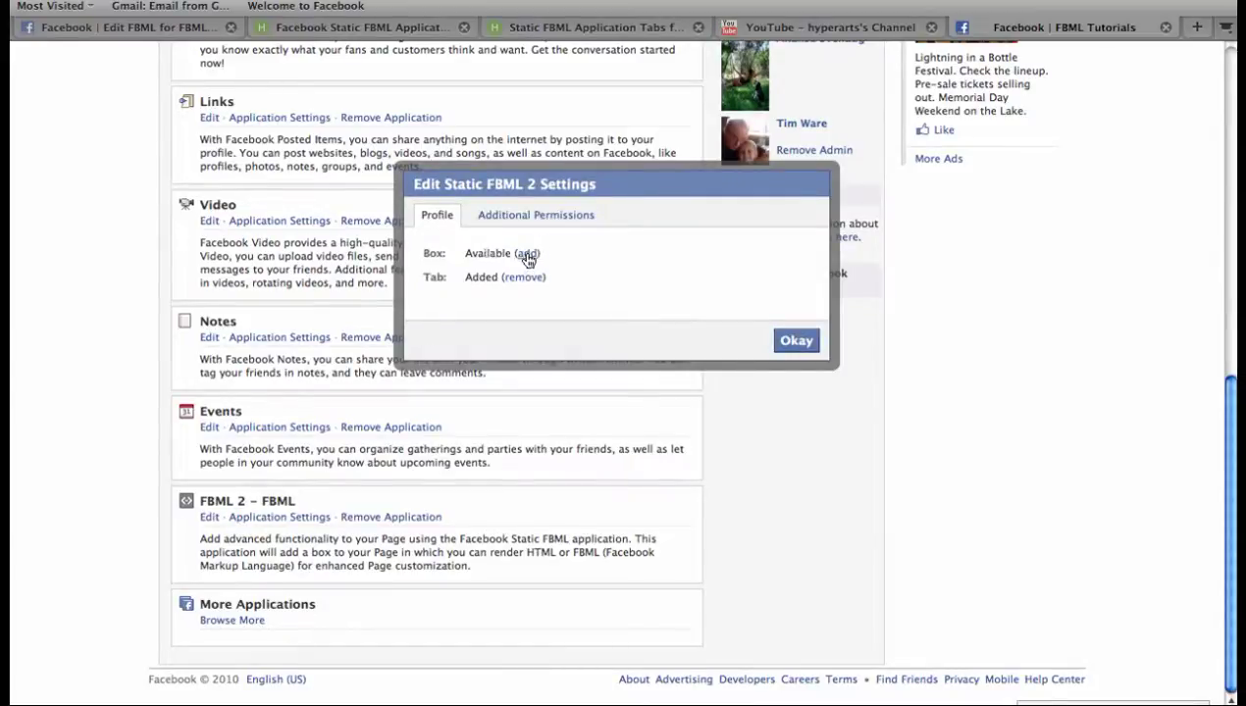
click(810, 350)
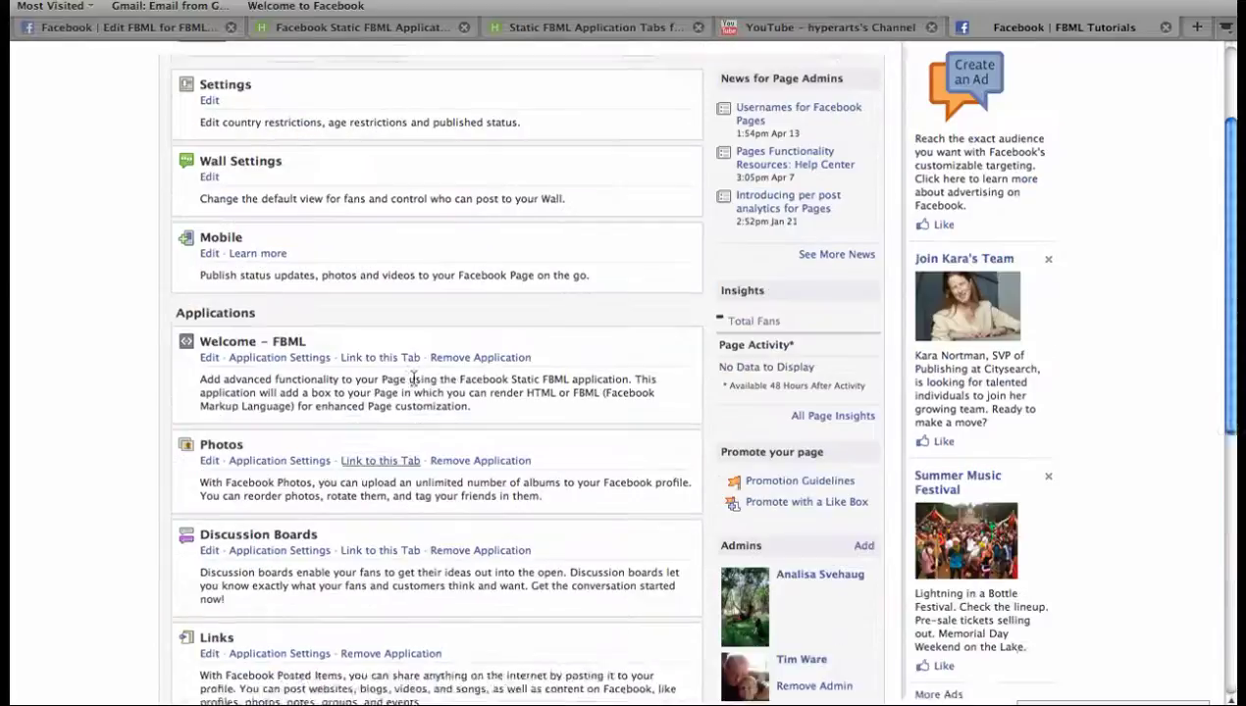
Step: View the FBML Tutorials page, move the FBML 2 tab directly after Welcome and open that tab
scroll(412, 378, up, 3)
click(343, 175)
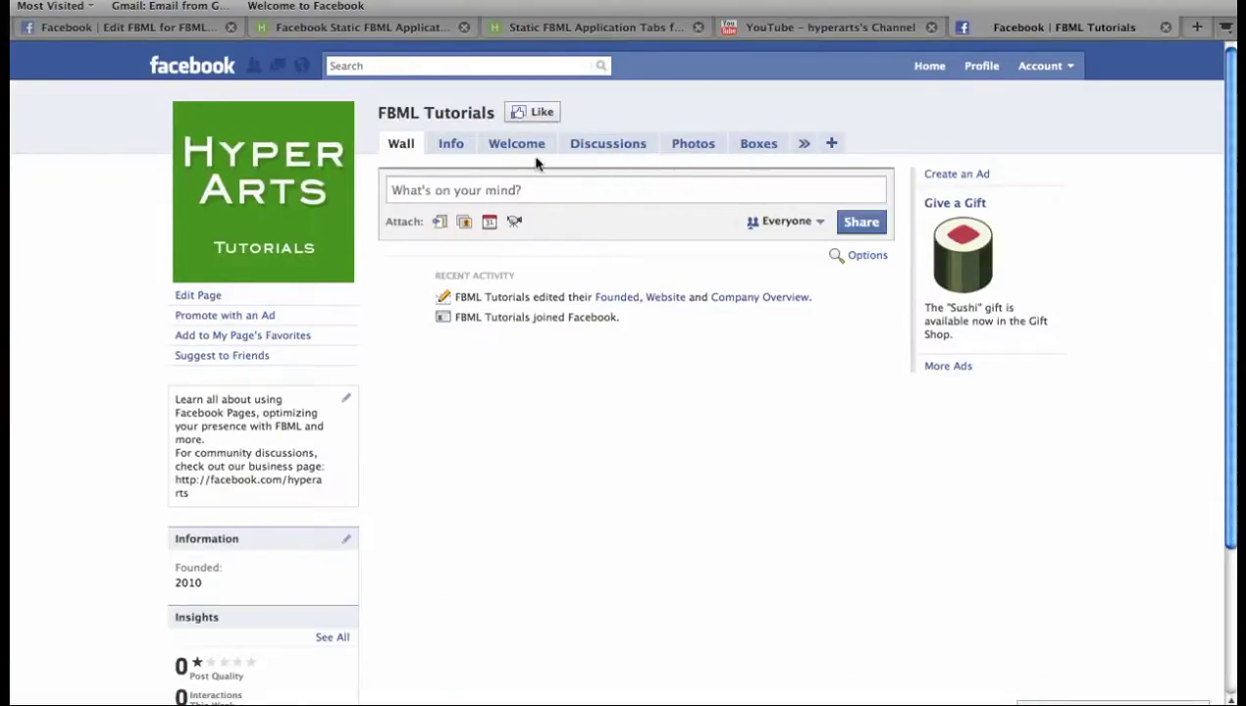
click(803, 147)
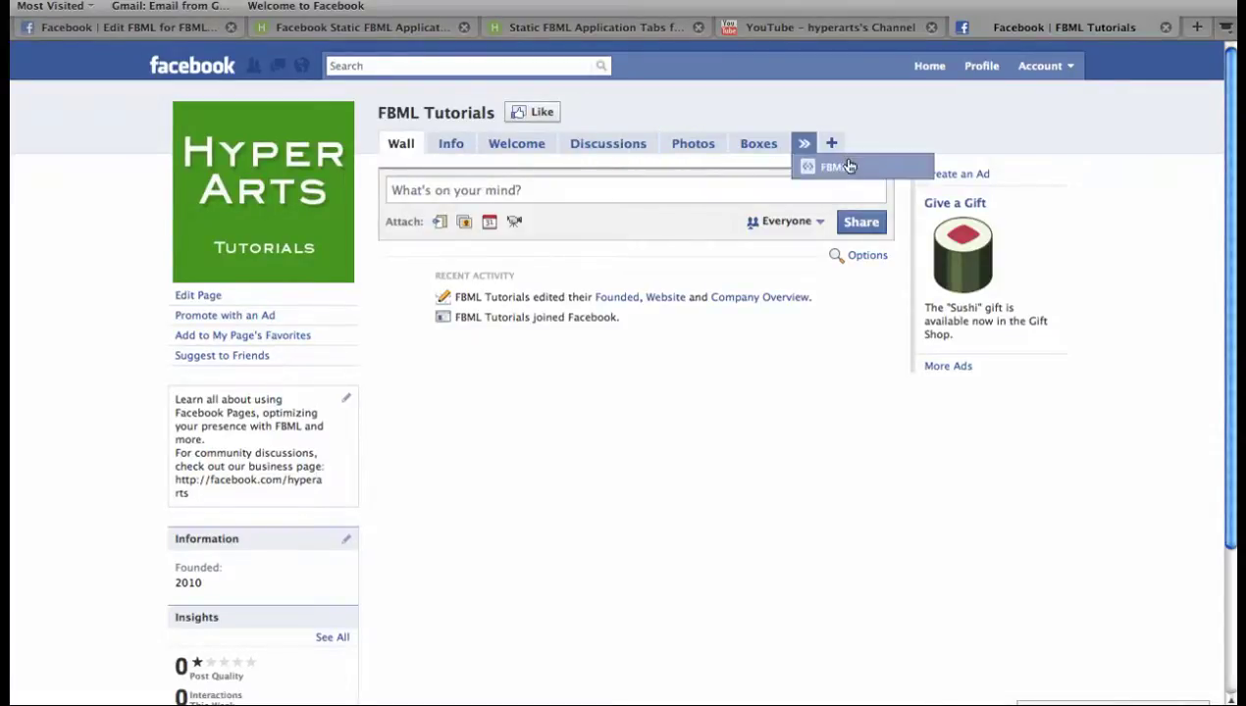
drag(884, 172, 637, 144)
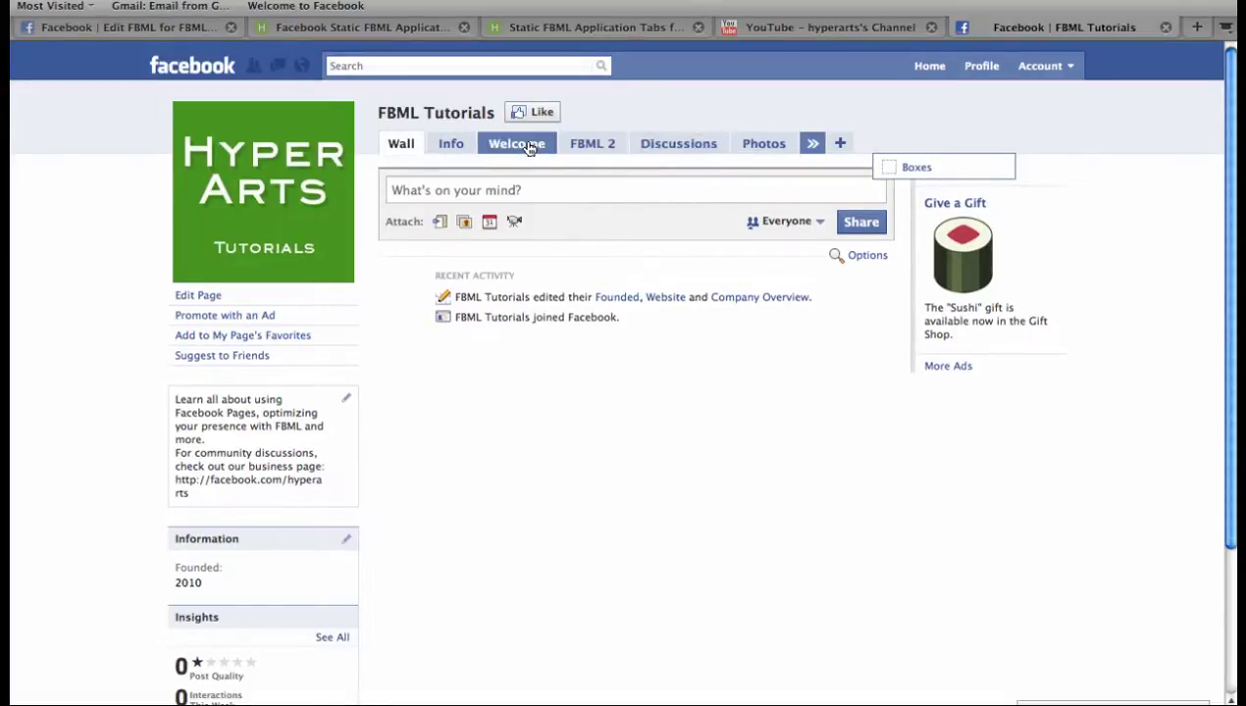
click(578, 146)
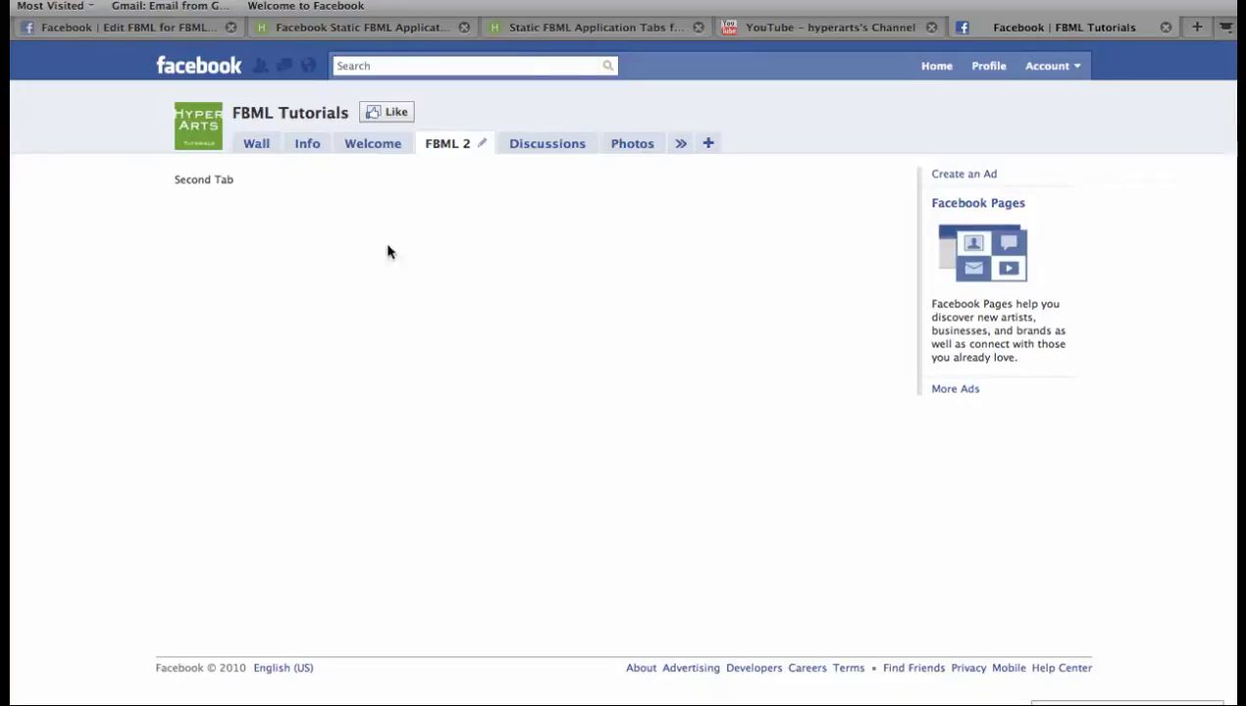
Step: Return to the FBML Tutorials edit page and open the Welcome FBML application for editing
click(206, 140)
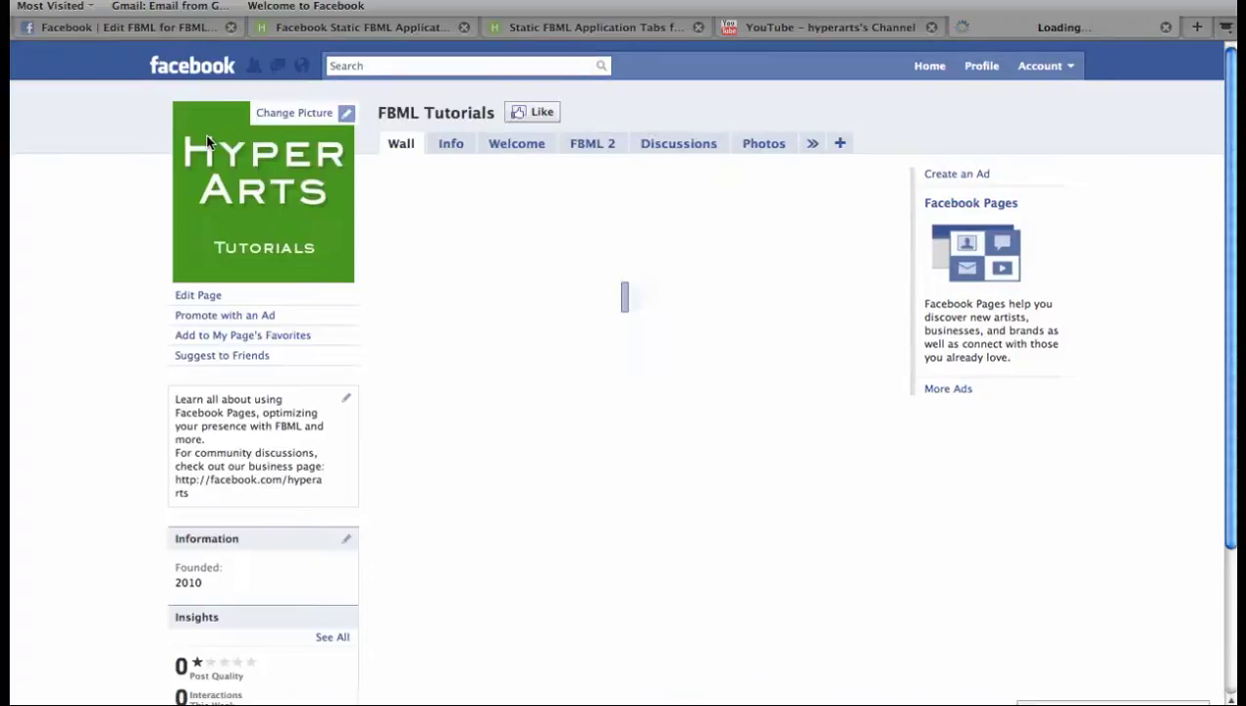
click(196, 295)
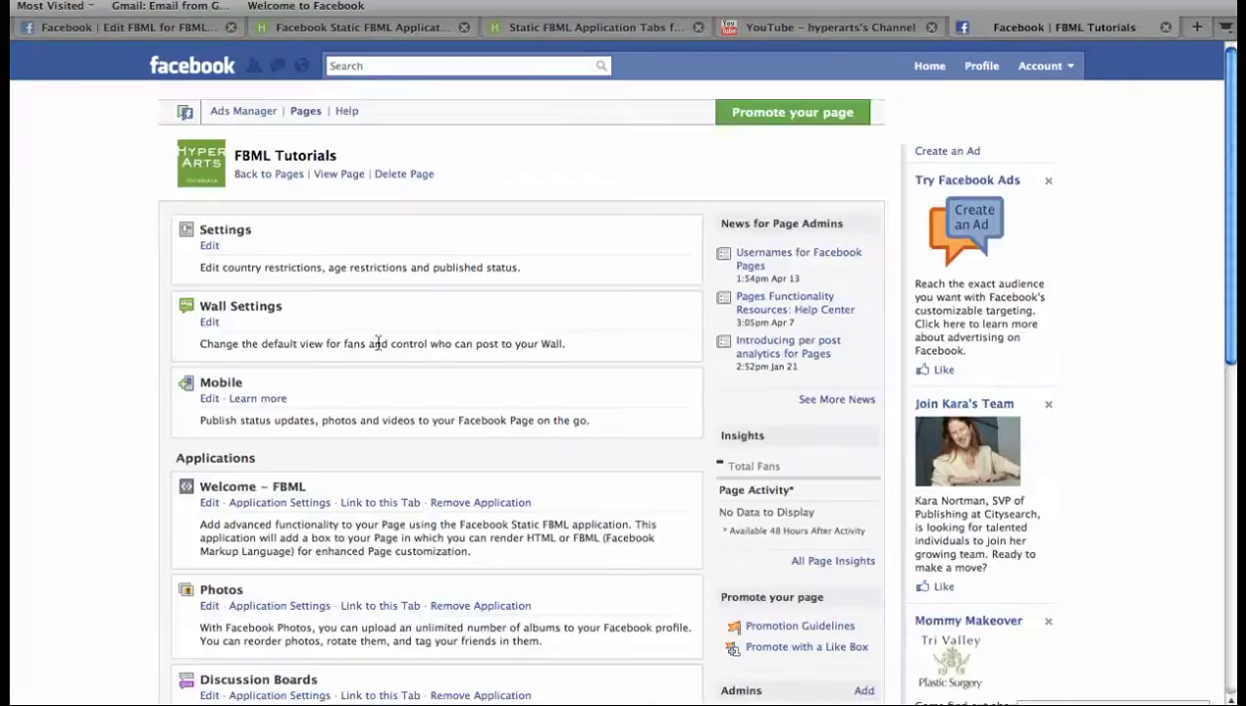
scroll(236, 461, down, 1)
click(212, 493)
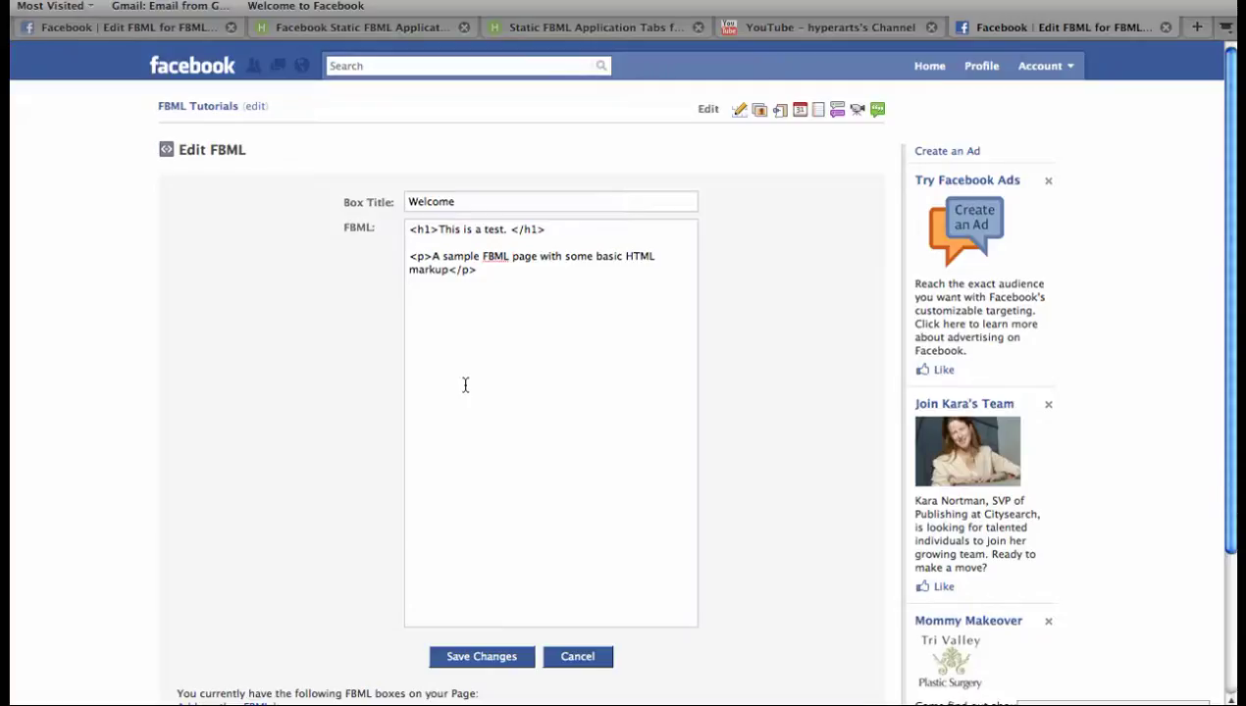
Step: Look over the HyperArts YouTube channel, the Static FBML FAQ blog post and the Static FBML tab development packages
click(824, 29)
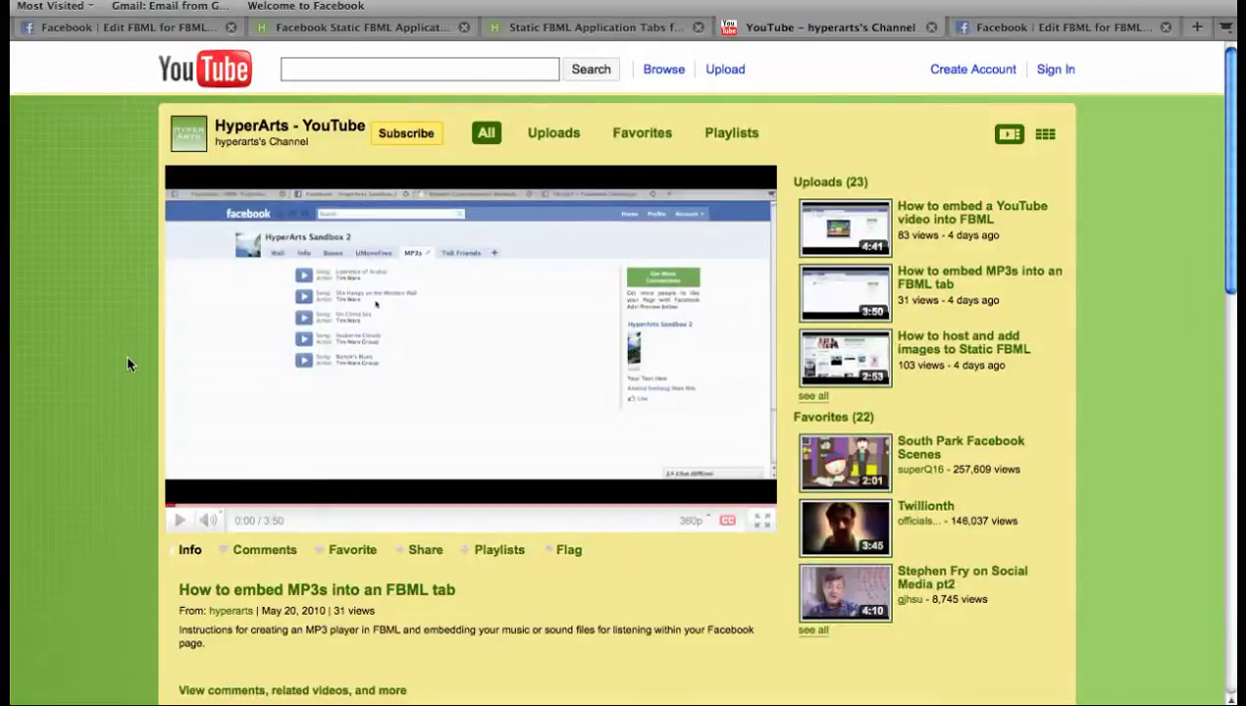
click(353, 29)
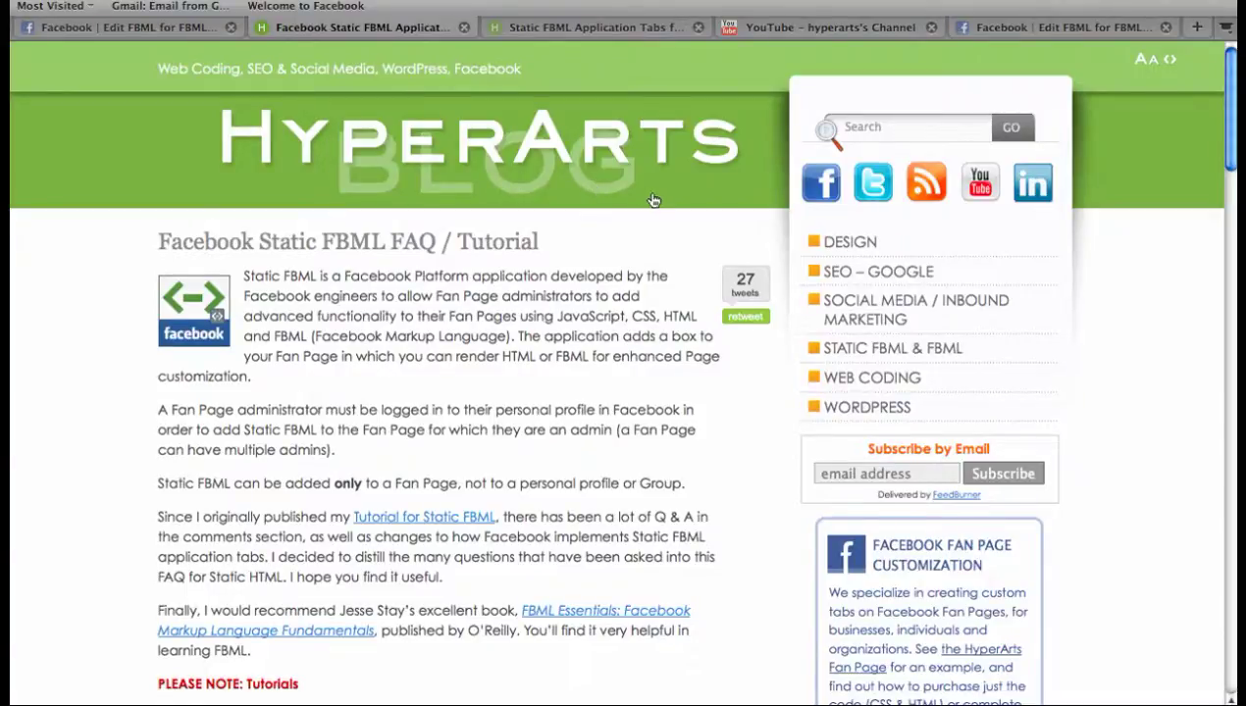
scroll(650, 200, down, 2)
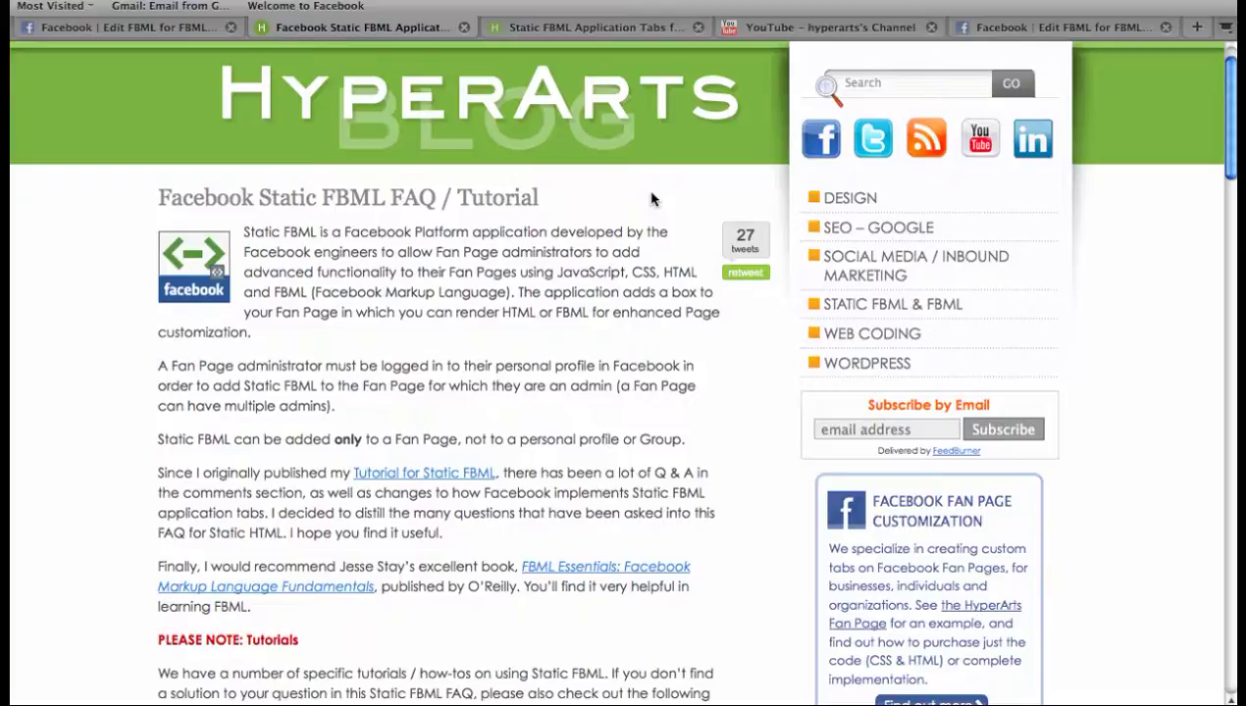
click(635, 28)
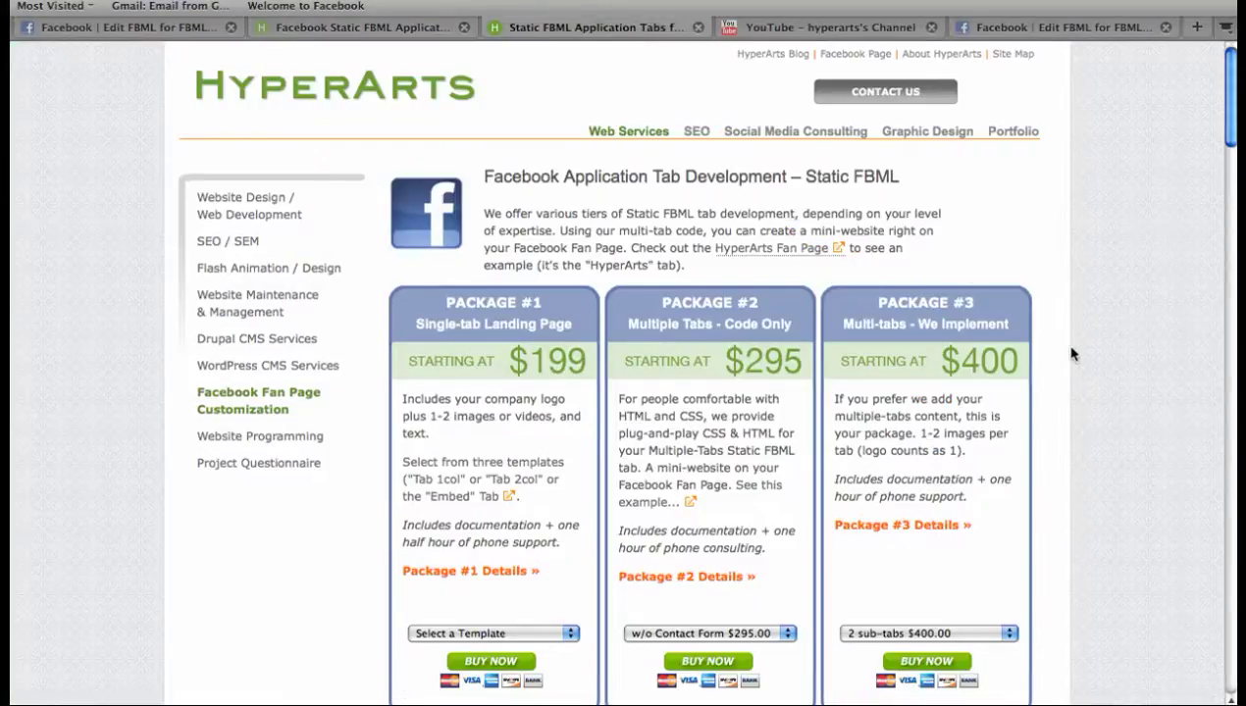
scroll(1062, 373, down, 1)
scroll(1061, 373, up, 1)
scroll(1062, 373, down, 2)
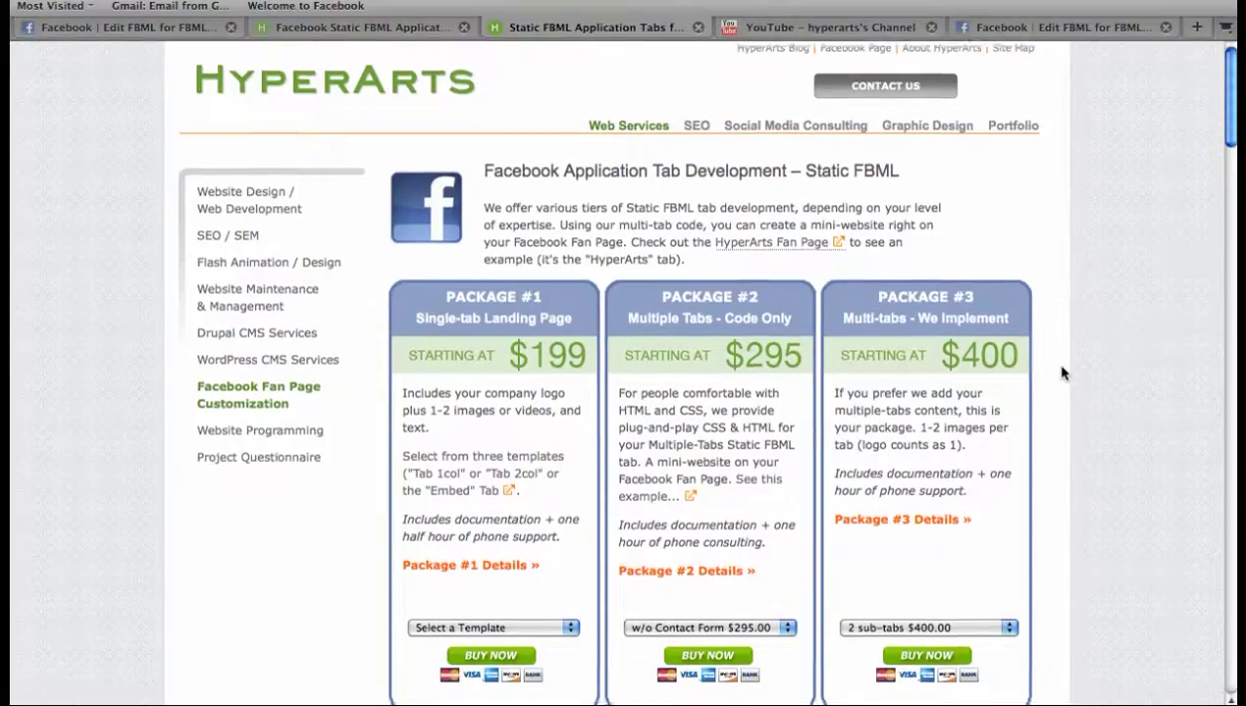